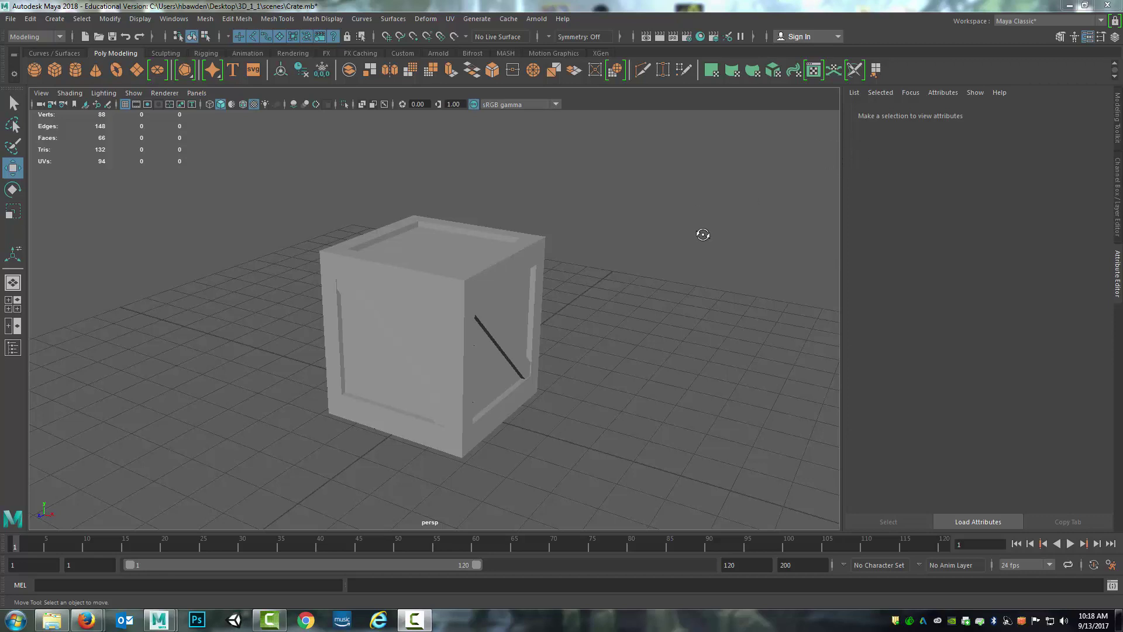
Switch to Firefox and browse the crate image search results for reference pictures
left_click_drag(702, 233, 672, 244, "alt")
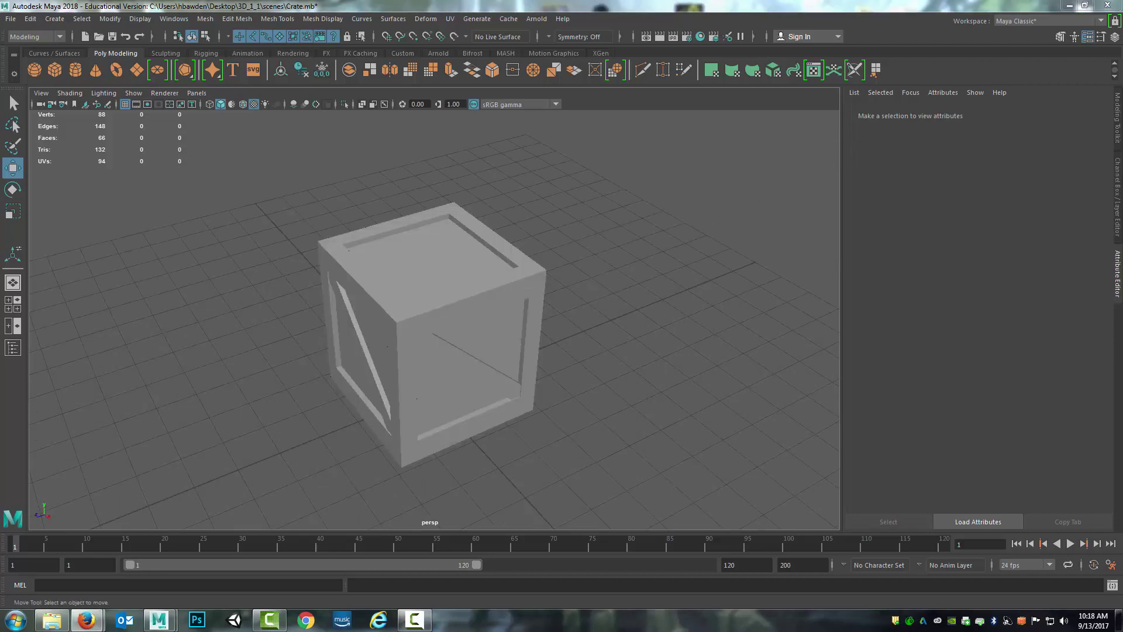
left_click_drag(629, 59, 539, 75)
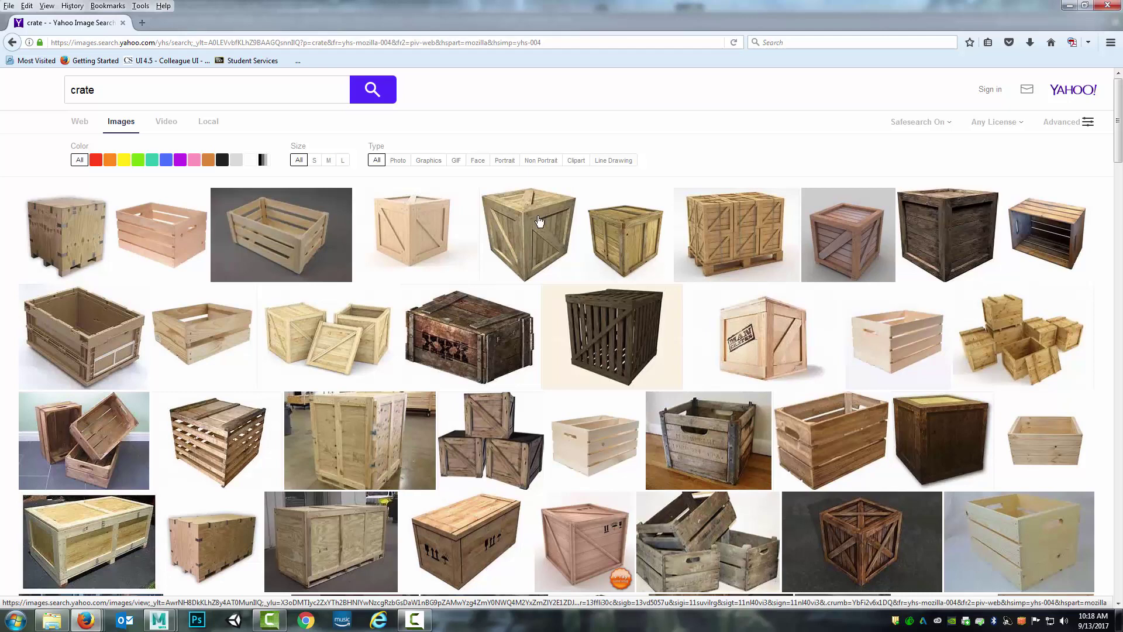
scroll(538, 224, "down", 1)
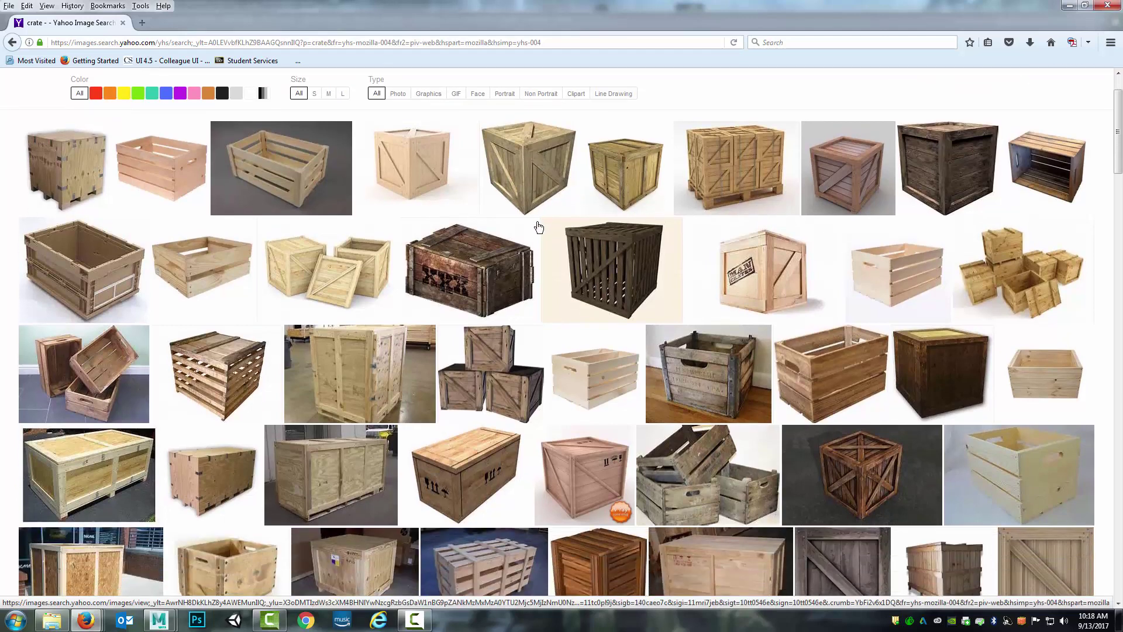
scroll(535, 222, "down", 2)
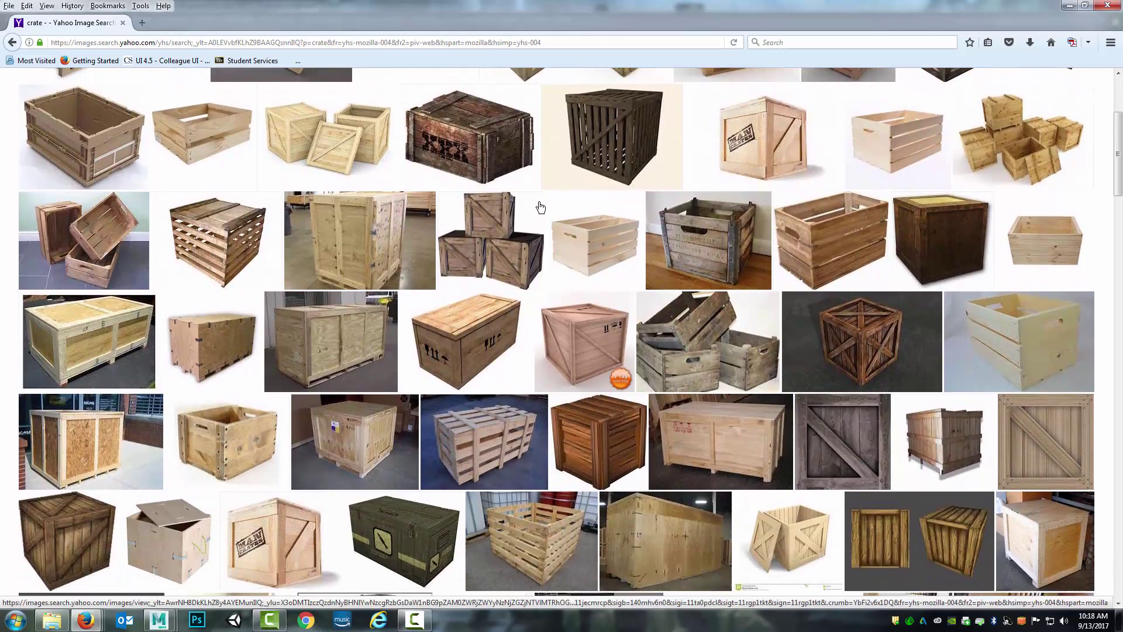
scroll(540, 210, "up", 3)
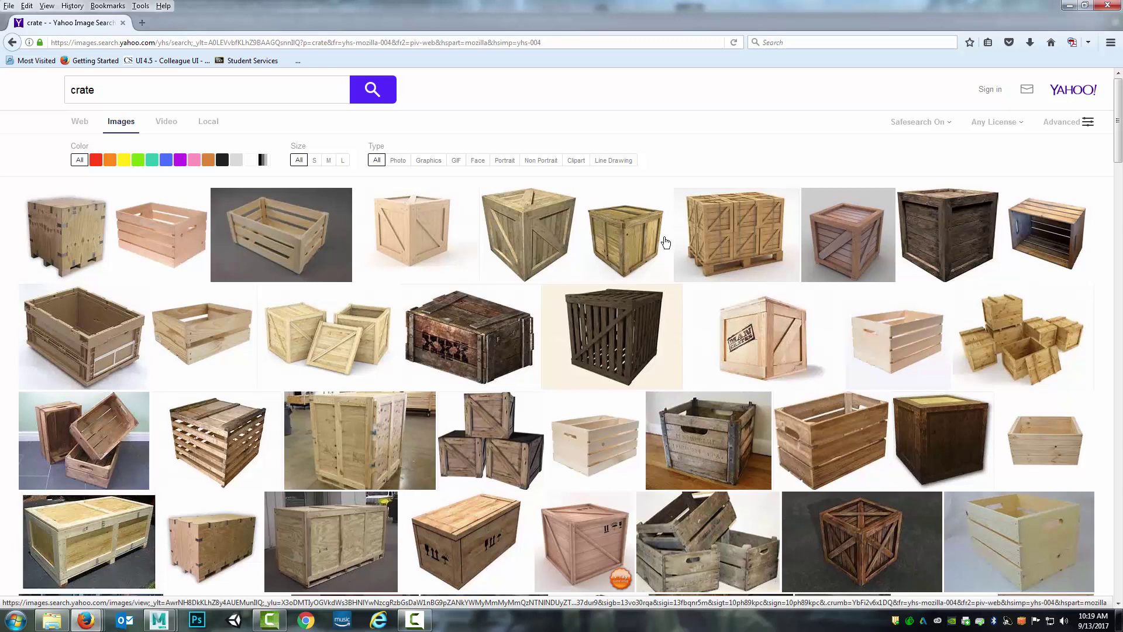
Open the square wooden crate picture with single diagonal braces in a new tab and view it
right_click(534, 225)
left_click(547, 234)
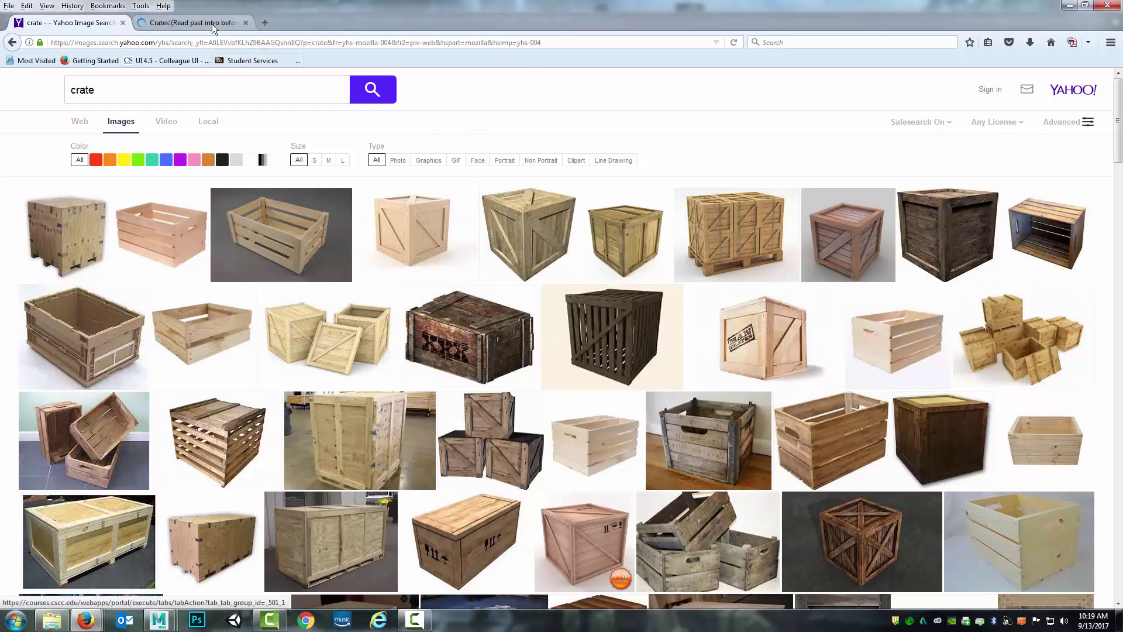
left_click(213, 26)
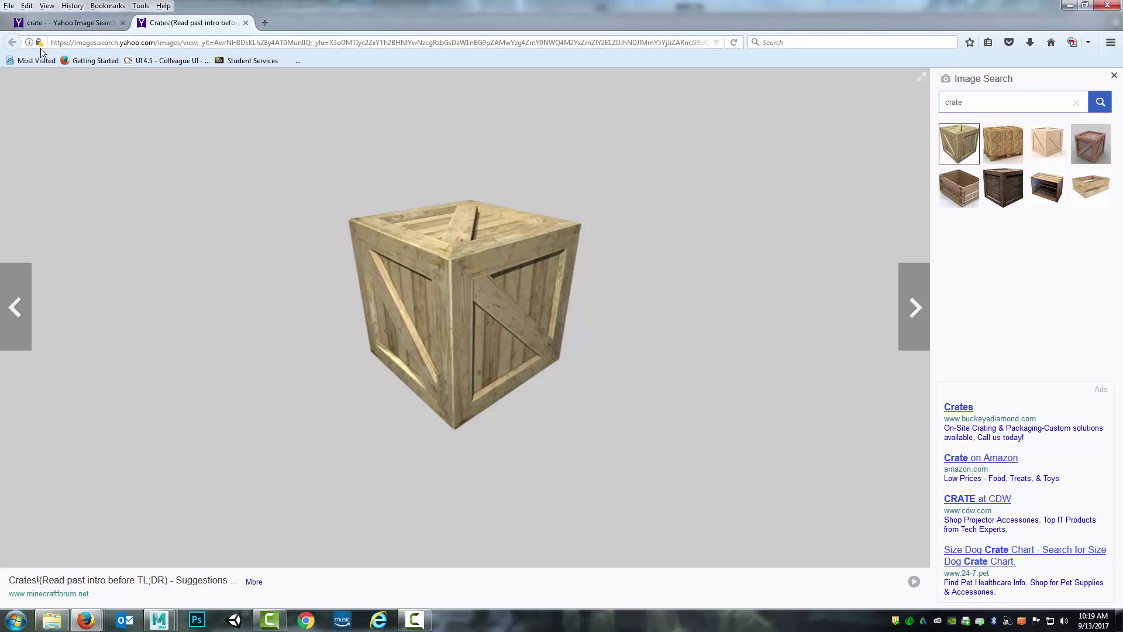
Return to the image results and view the stamped Man Crates wooden crate in a new tab
left_click(105, 23)
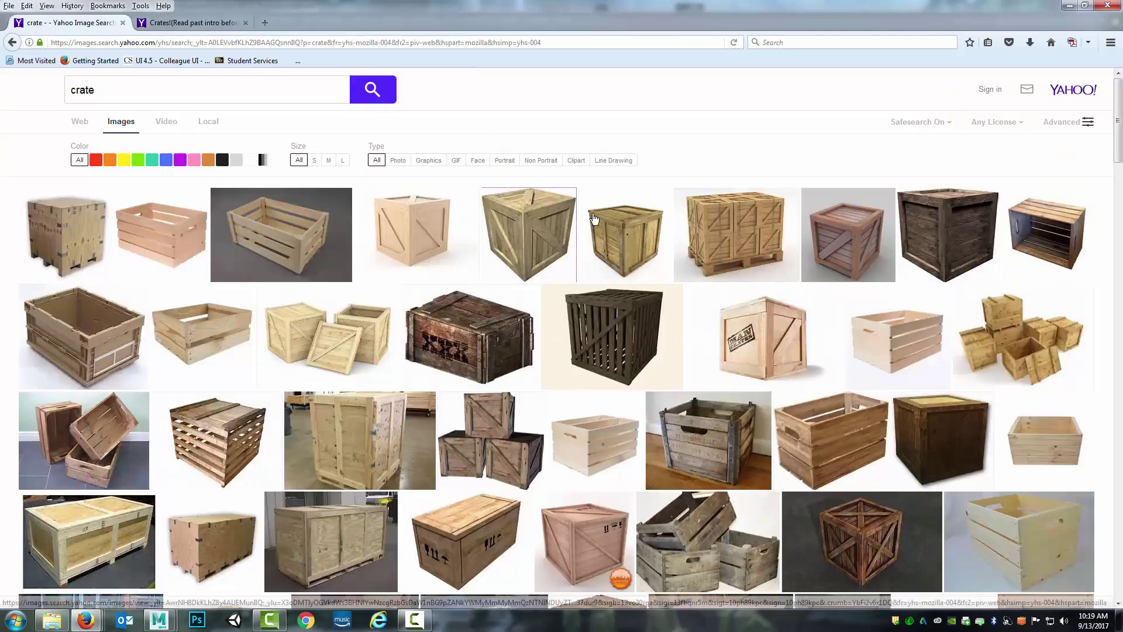
right_click(725, 332)
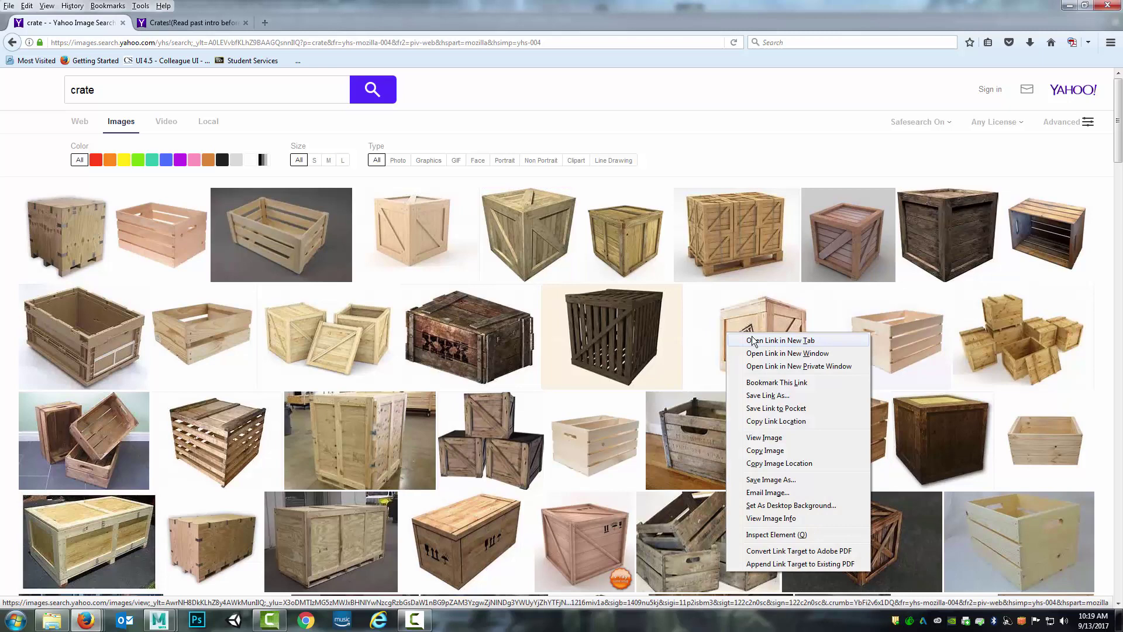
left_click(753, 337)
middle_click(753, 337)
left_click(175, 24)
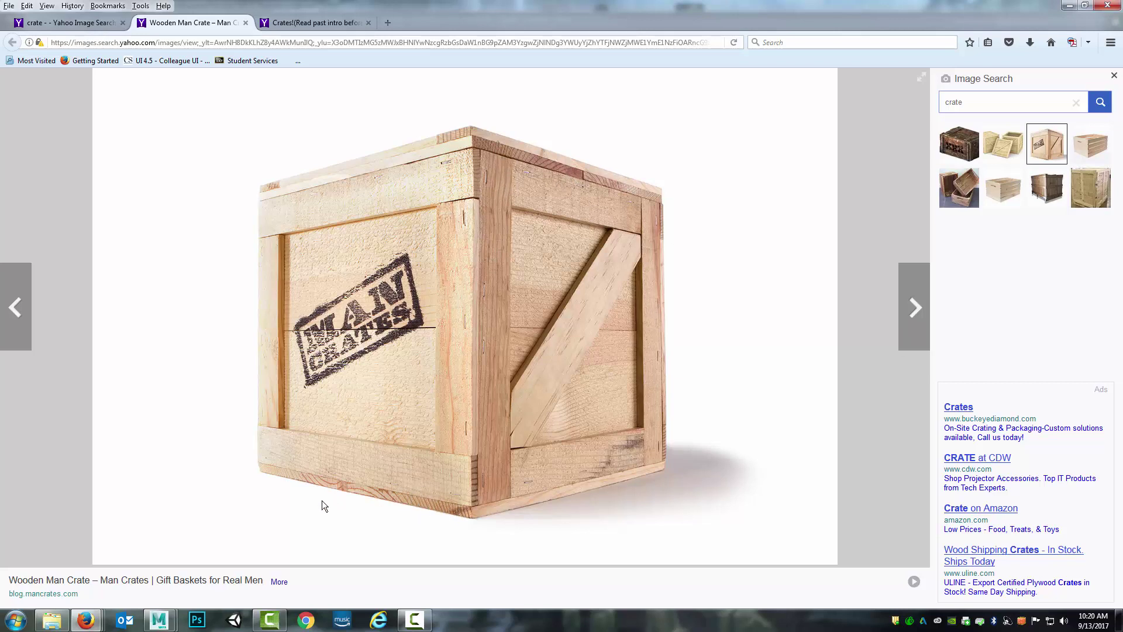
Find the green military supply crate further down the image results and view it in a new tab
left_click(87, 23)
scroll(665, 249, "down", 1)
scroll(665, 248, "down", 4)
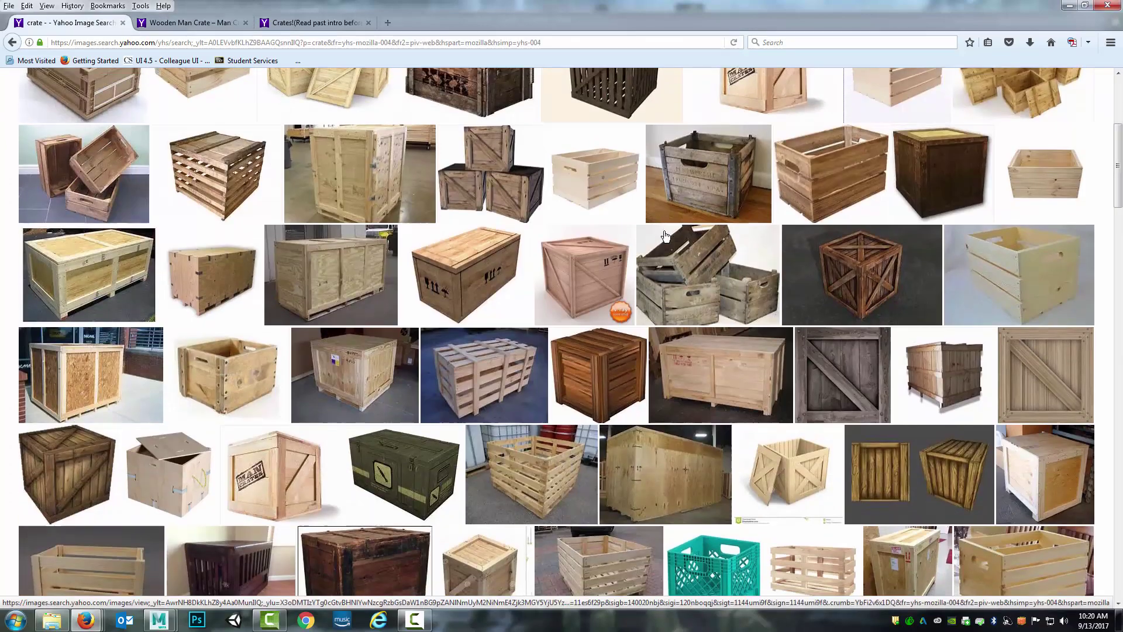
scroll(485, 287, "down", 1)
scroll(515, 292, "down", 1)
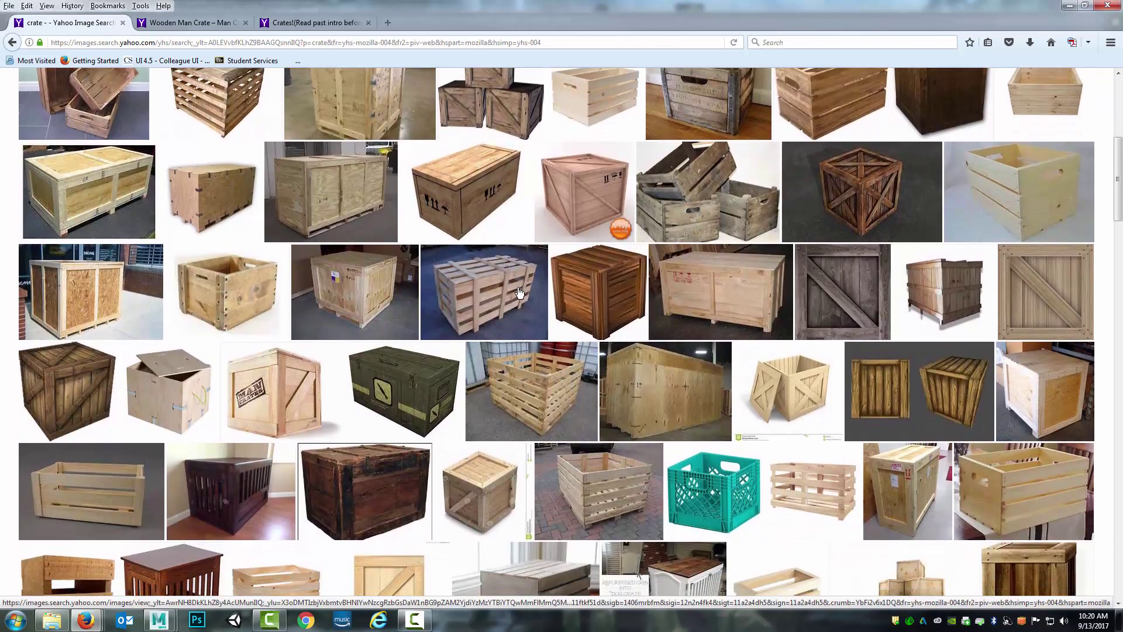
right_click(413, 330)
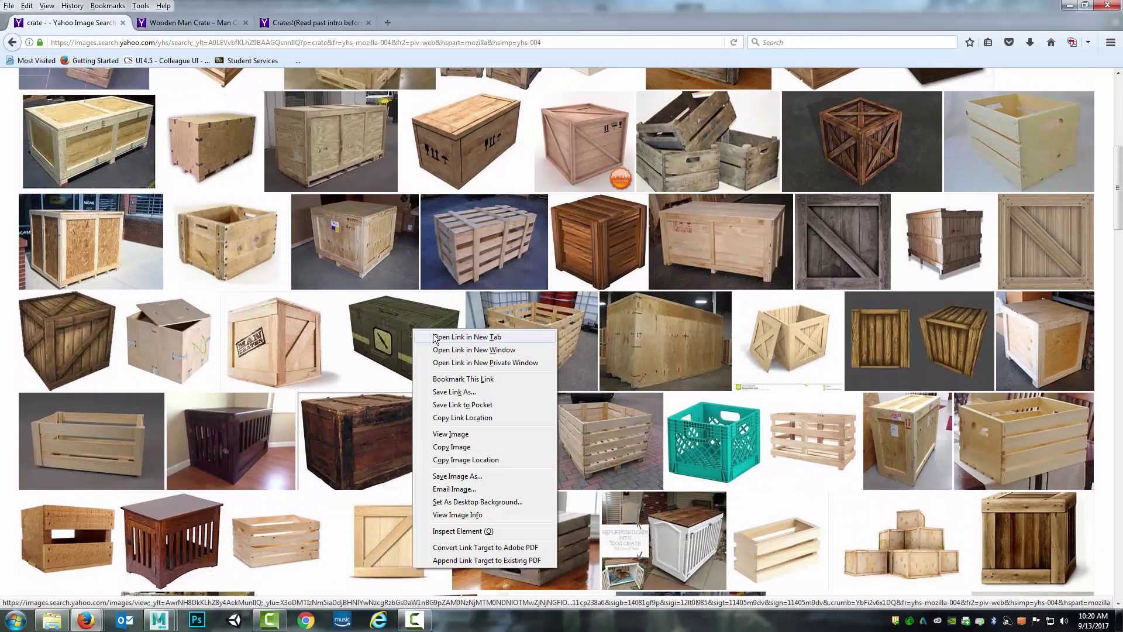
left_click(474, 338)
left_click(212, 17)
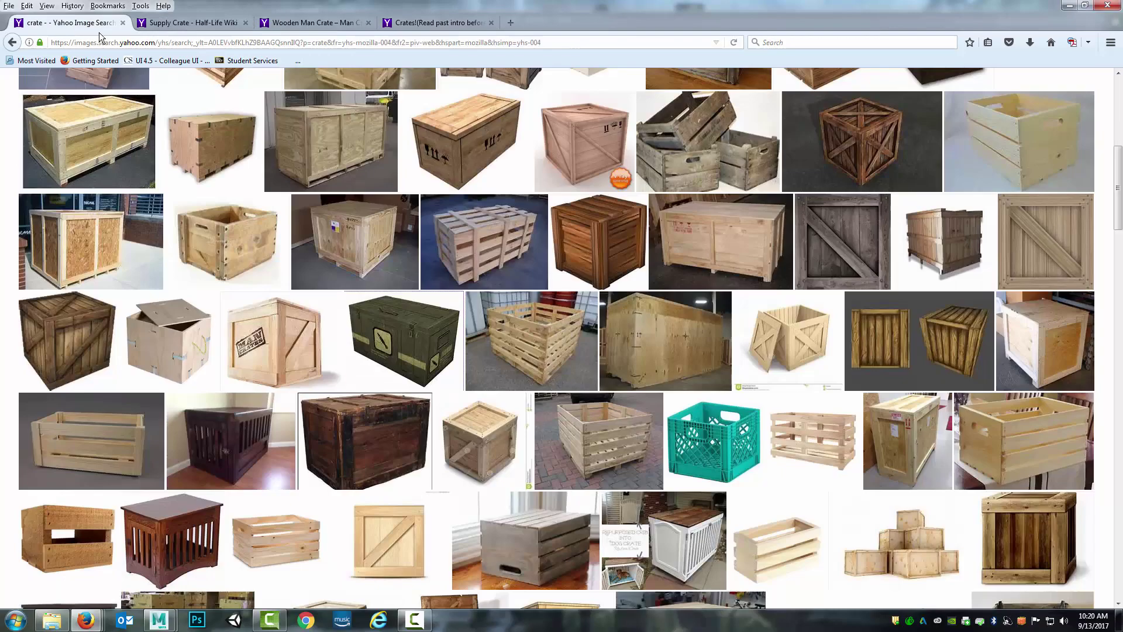
Find the "KEEP OUT" wooden crate with crossed braces in the image results and view it in a new tab
left_click(82, 24)
scroll(507, 263, "down", 5)
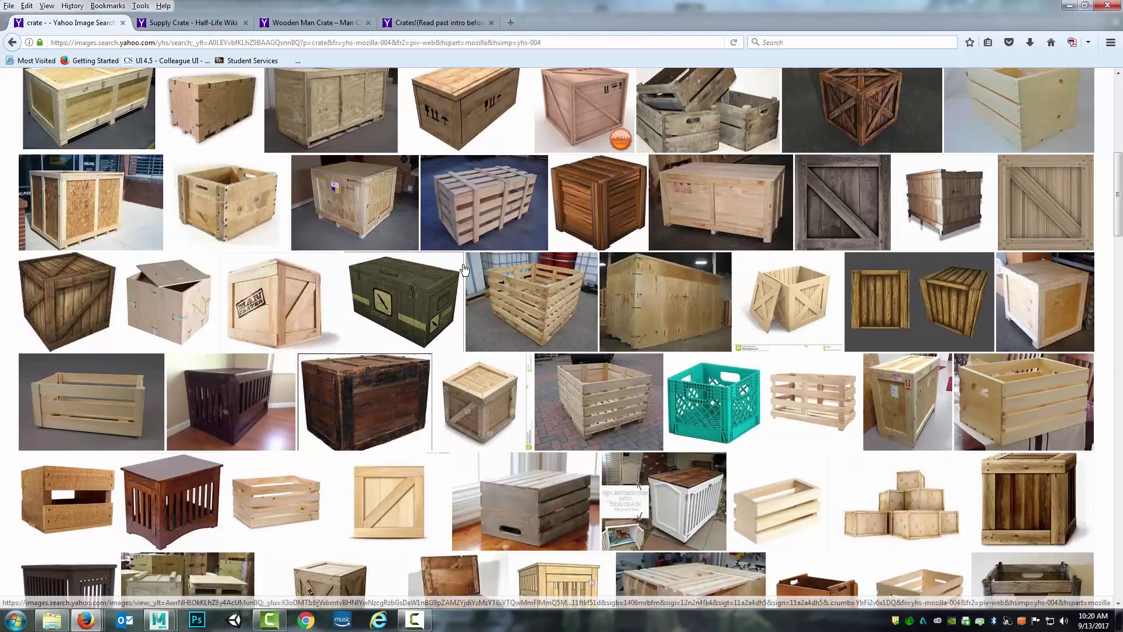
scroll(507, 263, "down", 3)
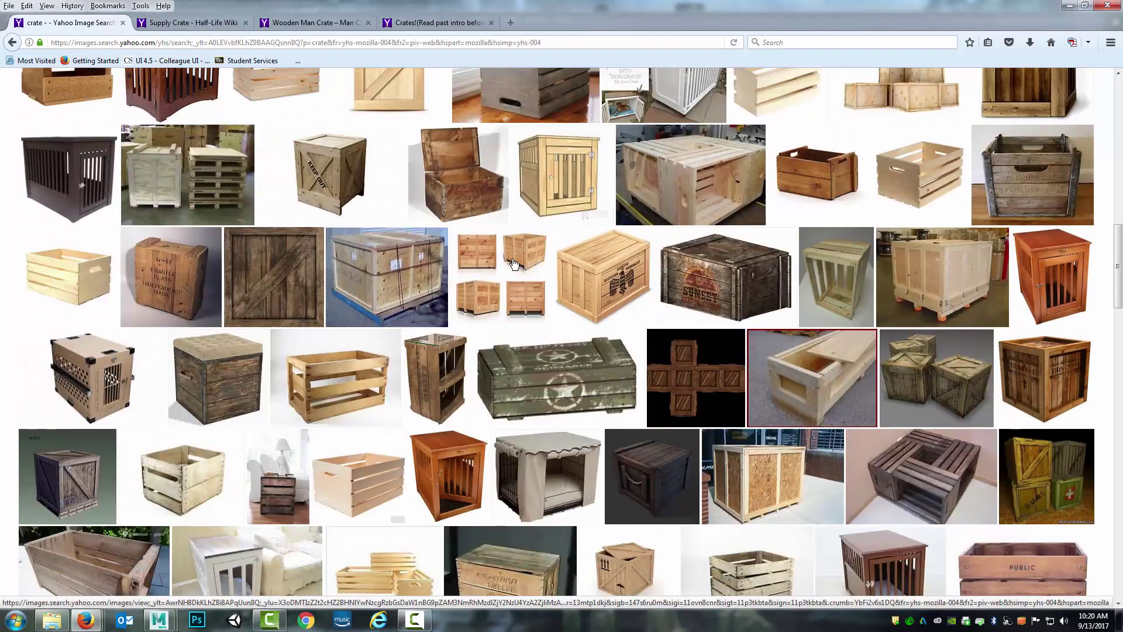
right_click(320, 184)
left_click(368, 192)
left_click(183, 24)
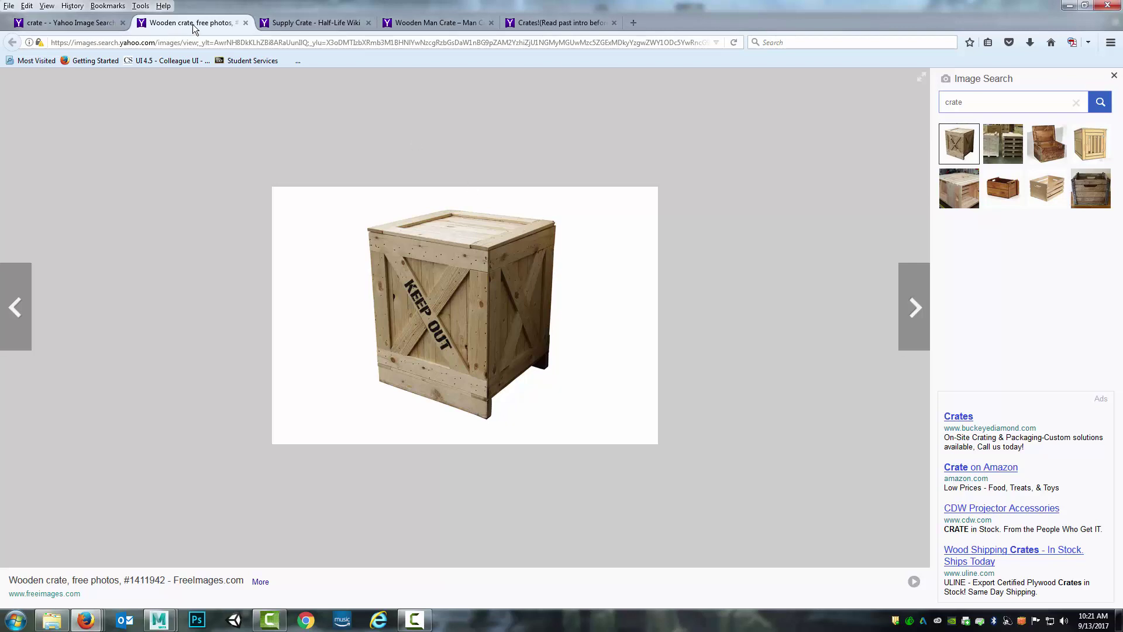
Browse further crate pictures in the image results and switch back to Maya
left_click(100, 24)
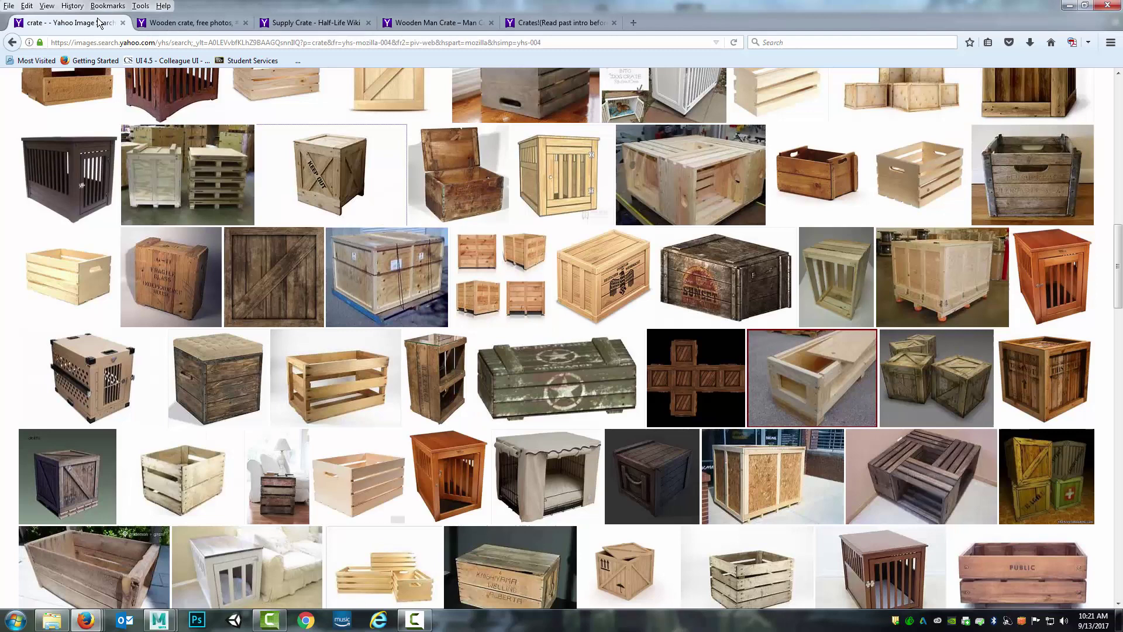
scroll(585, 269, "down", 3)
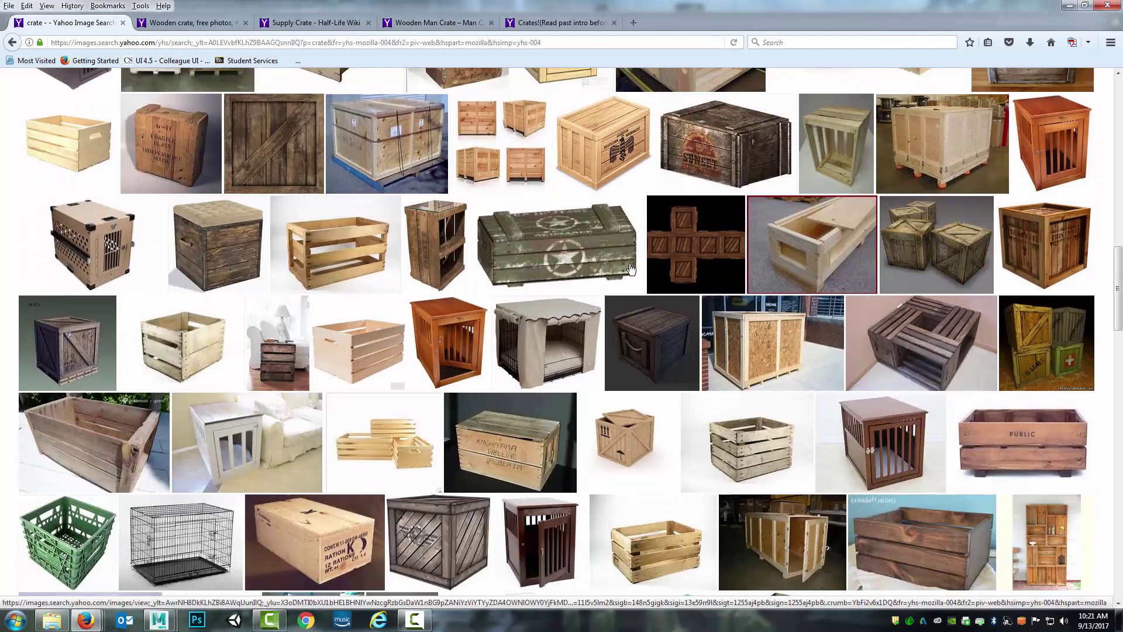
scroll(619, 268, "down", 3)
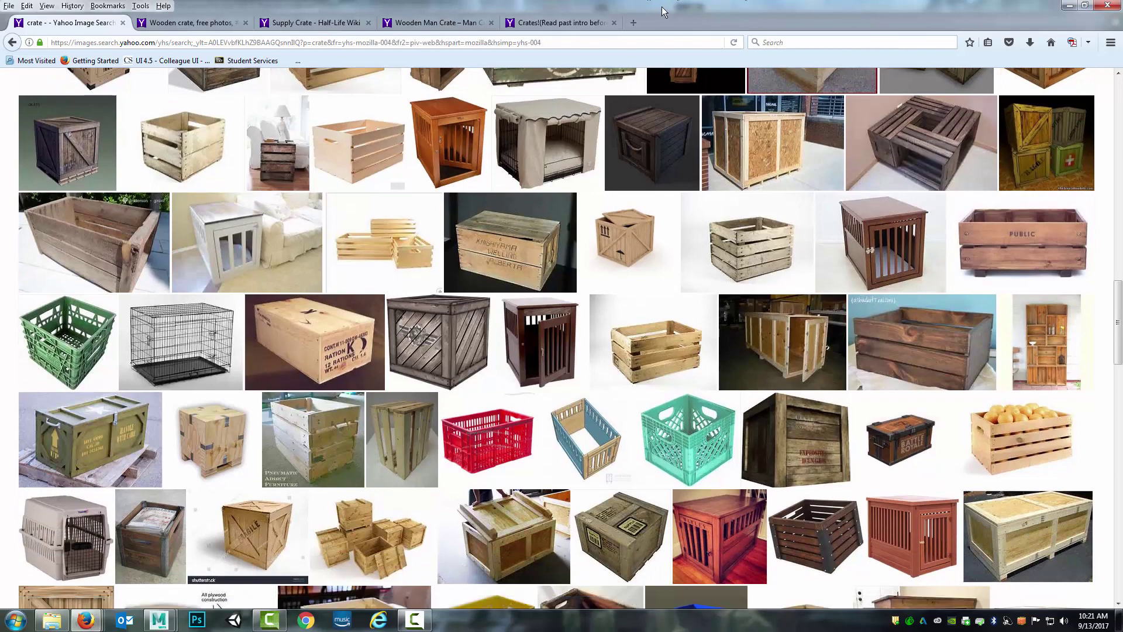
left_click_drag(663, 7, 1122, 36)
key("super+Down")
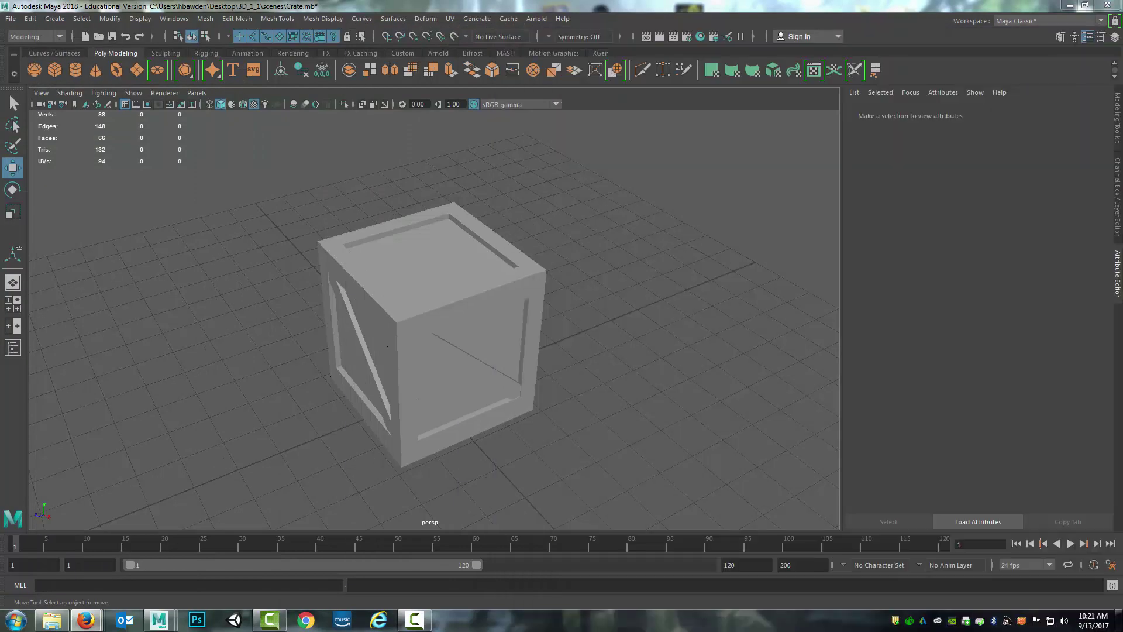
Select the crate mesh and inspect its sides, recessed panels and underside
left_click(519, 338)
left_click_drag(569, 339, 514, 366, "alt")
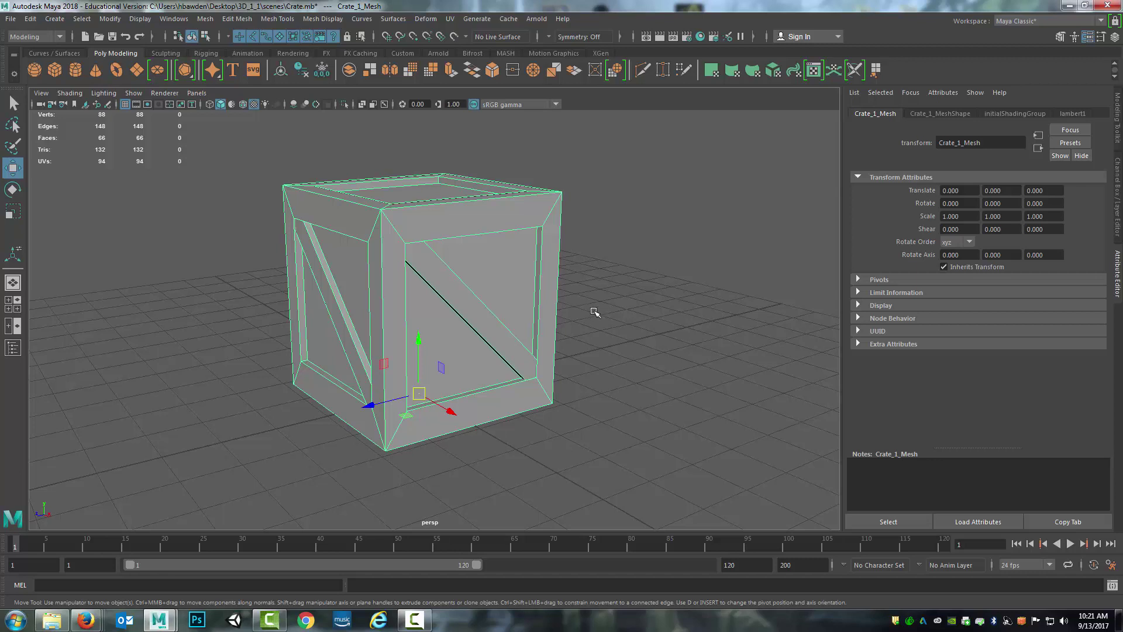
left_click_drag(593, 282, 554, 353, "alt")
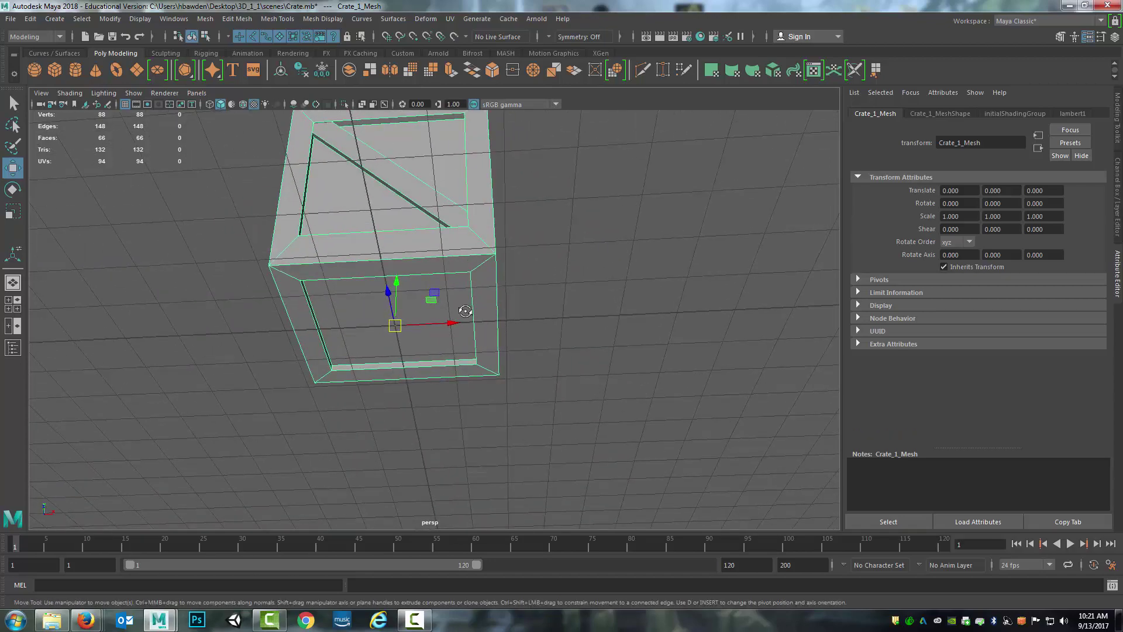
left_click_drag(465, 311, 456, 266, "alt")
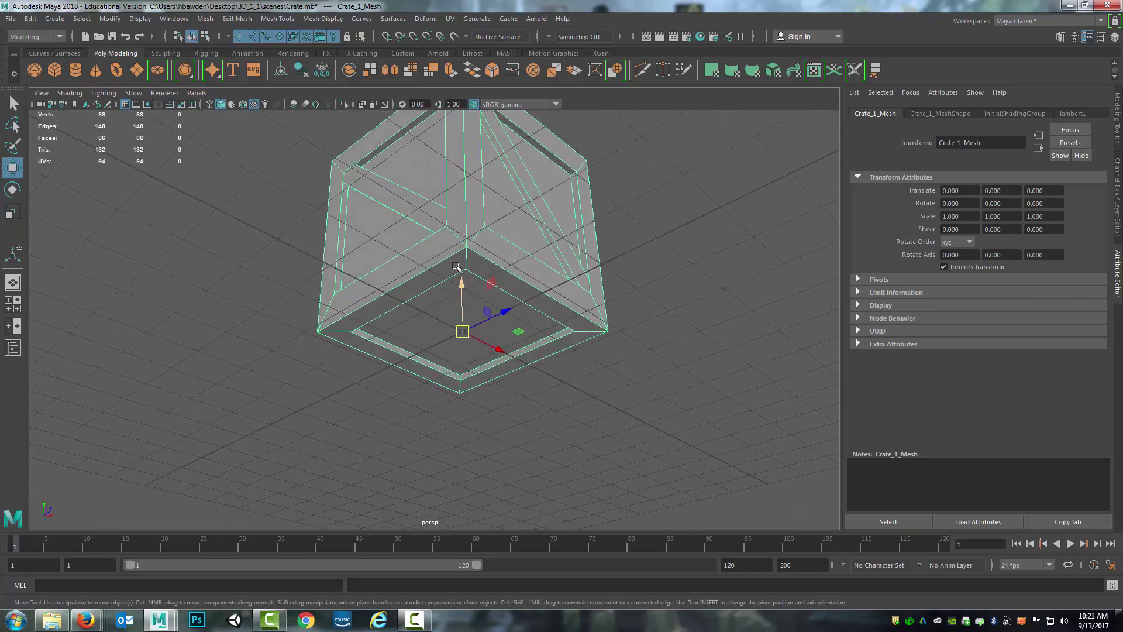
left_click_drag(566, 335, 407, 342, "alt")
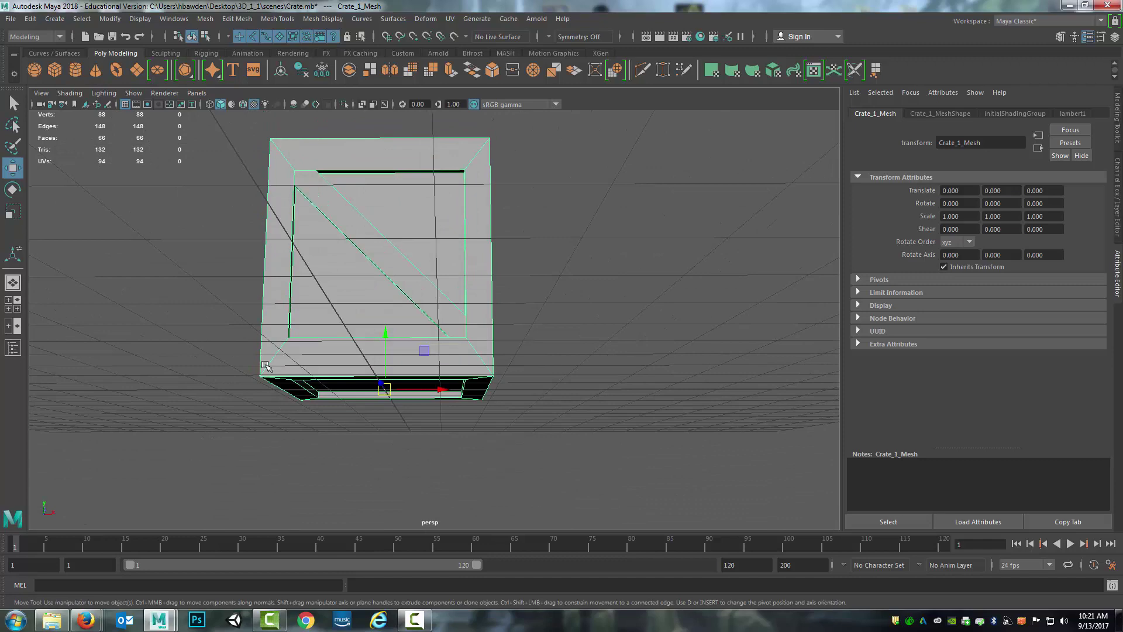
left_click_drag(550, 343, 518, 334, "alt")
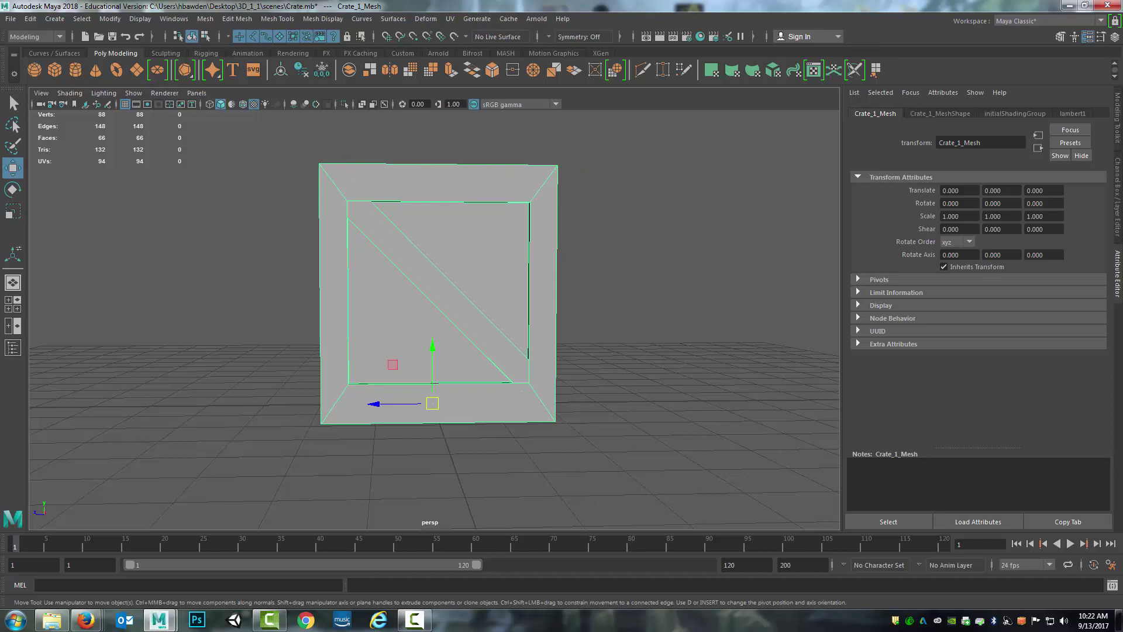
Review the Man Crates reference picture in Firefox and compare the Maya crate's frame and diagonal braces with it
key("alt+Tab")
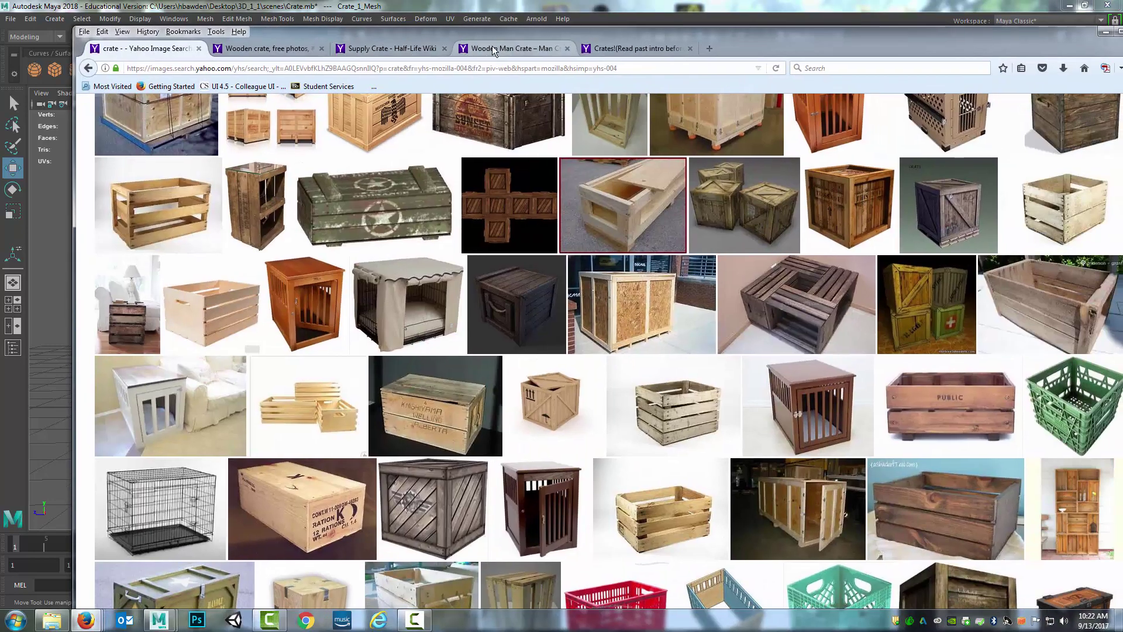
left_click(493, 49)
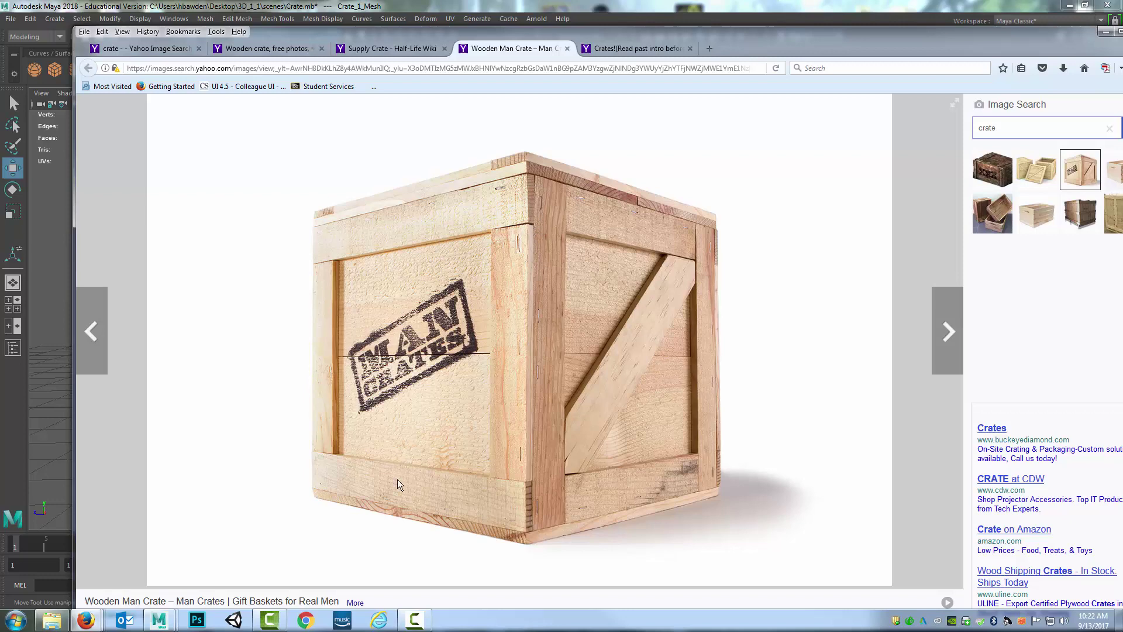
left_click(1104, 34)
left_click_drag(606, 283, 499, 301, "alt")
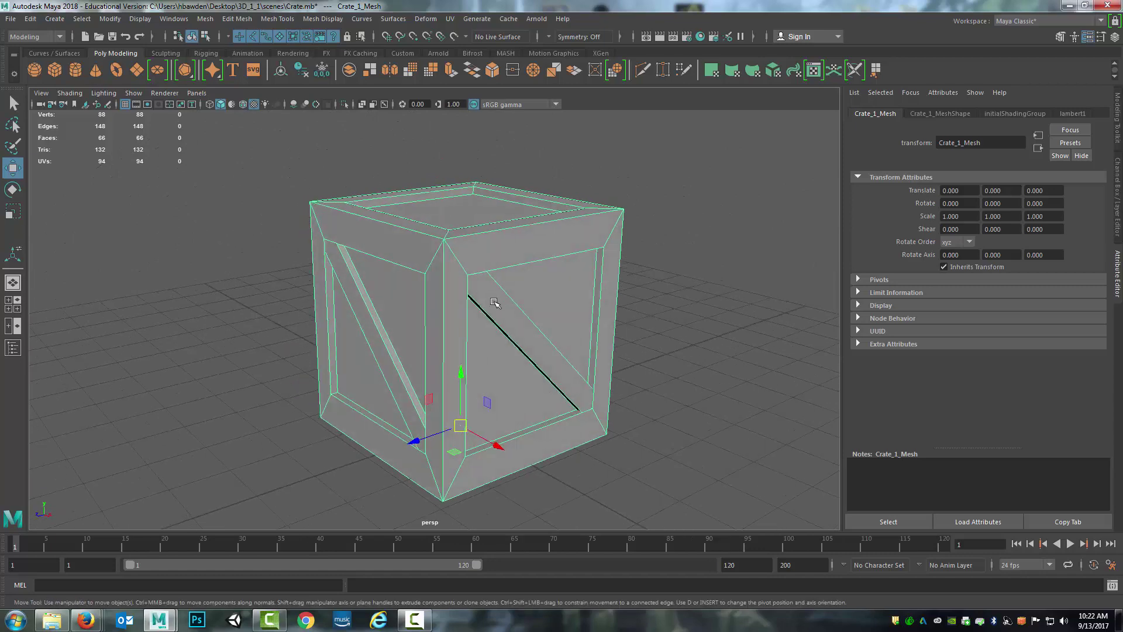
left_click_drag(418, 372, 454, 265, "alt")
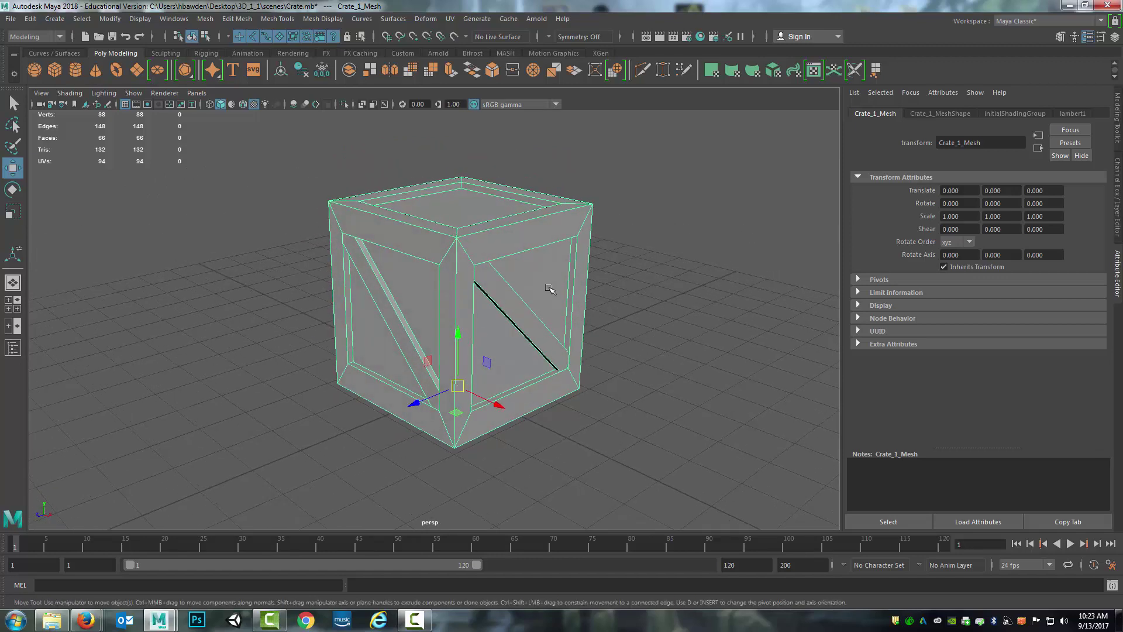
left_click_drag(549, 288, 448, 341, "alt")
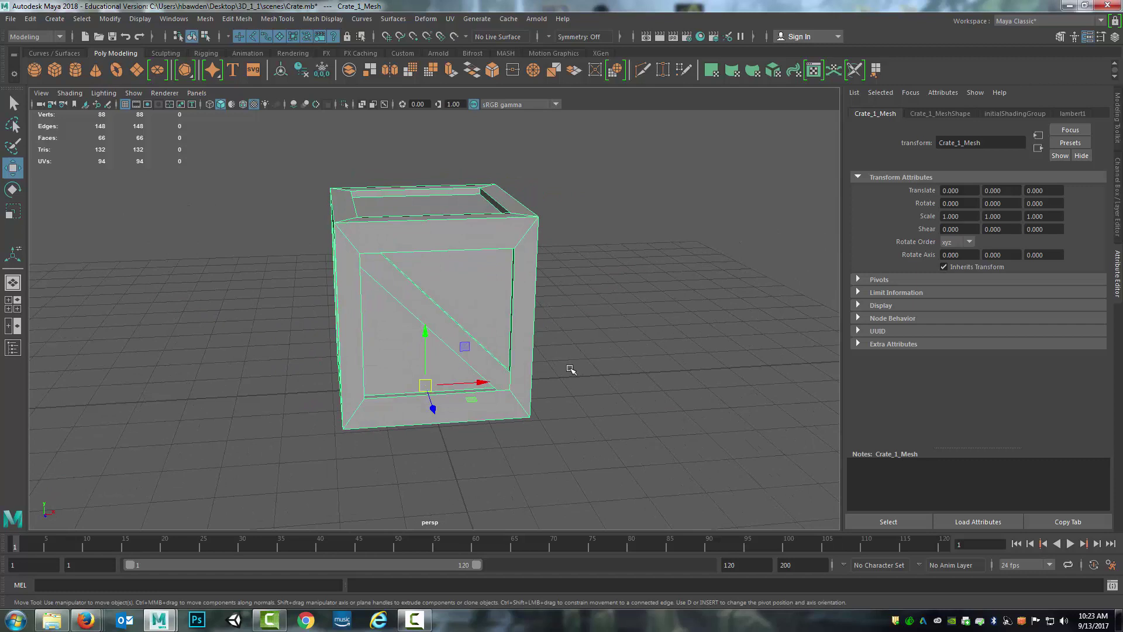
left_click_drag(571, 369, 550, 378, "alt")
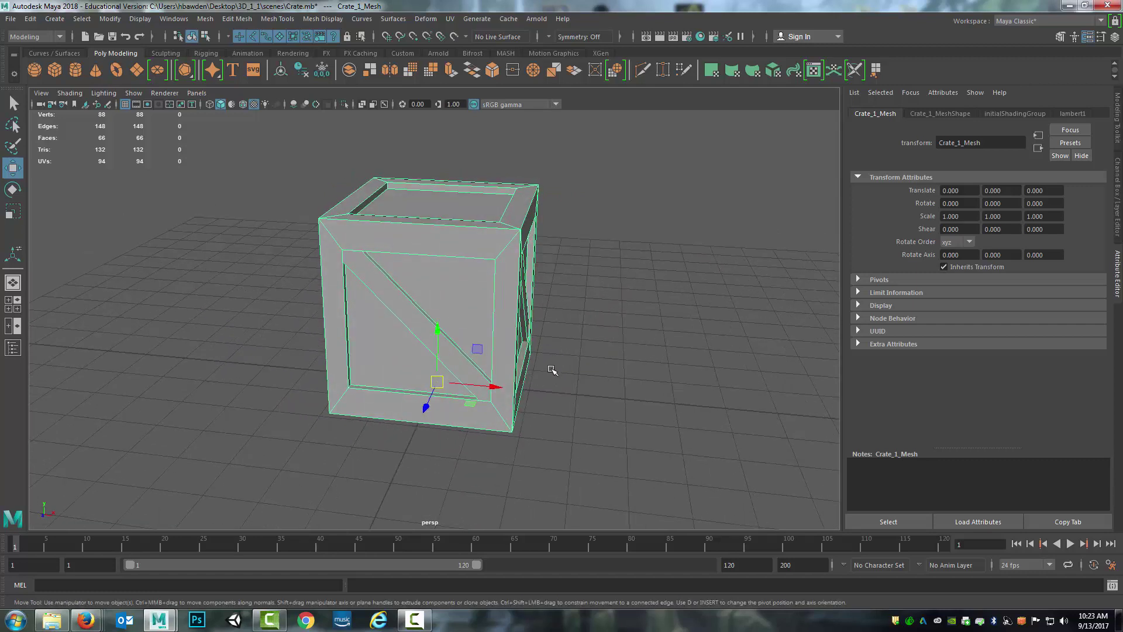
Duplicate the crate and move the copy along the X axis to about 4.98
scroll(551, 370, "down", 2)
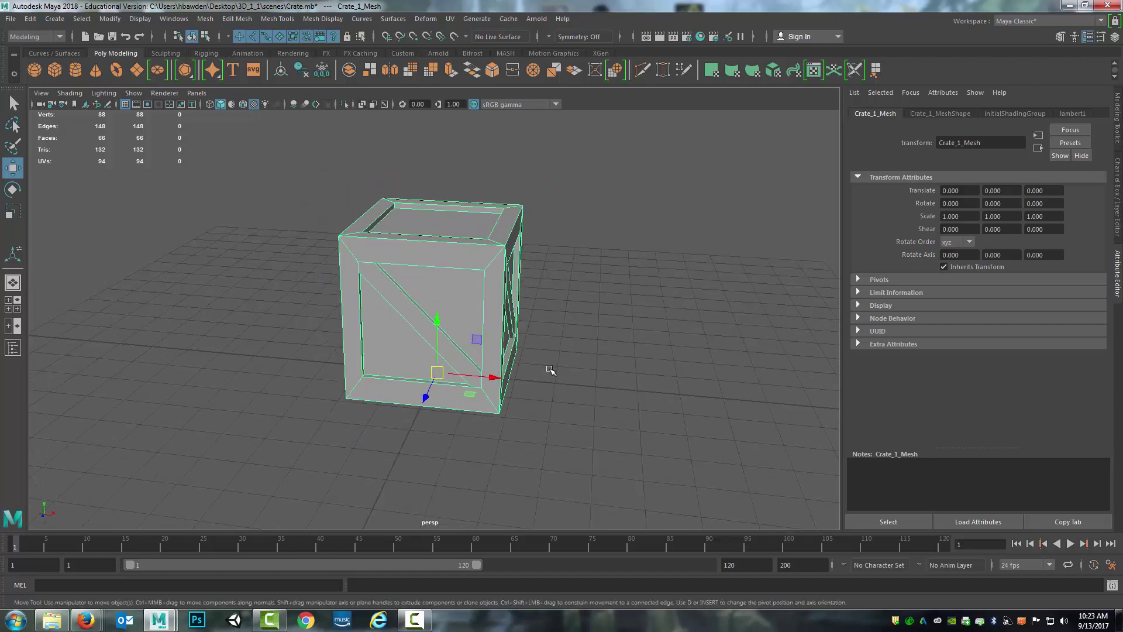
key("ctrl+d")
left_click_drag(507, 377, 690, 402)
scroll(612, 342, "up", 4)
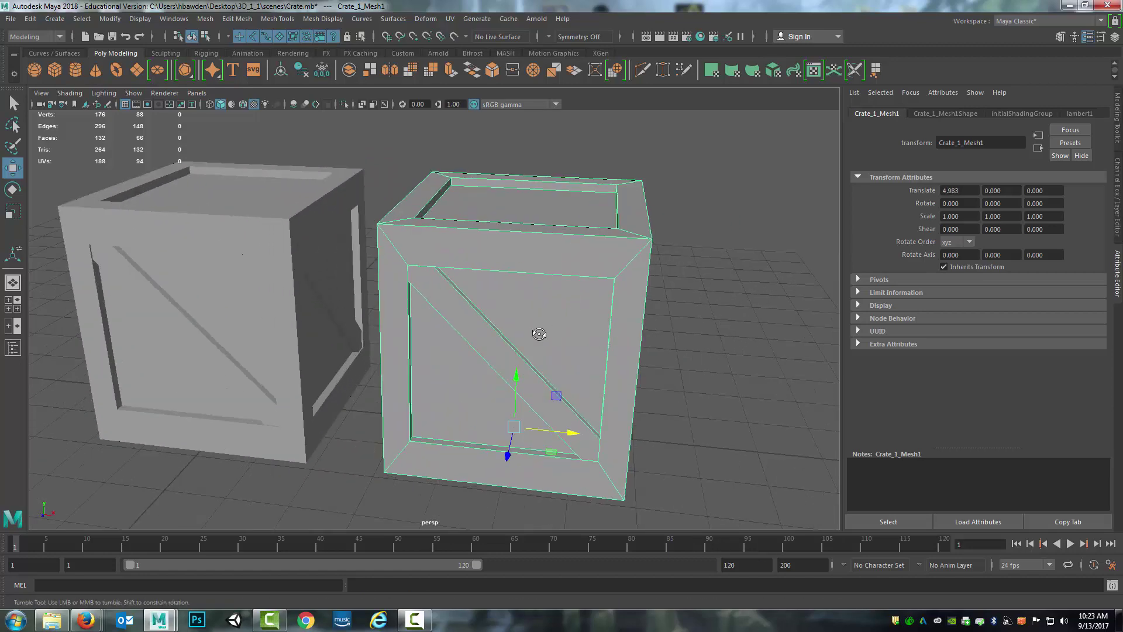
Select the original crate and frame it together with its copy
left_click_drag(539, 333, 353, 301, "alt")
left_click(302, 292)
middle_click_drag(434, 338, 546, 356, "alt")
mouse_move(480, 372)
left_mouse_down("alt")
mouse_move(534, 369)
mouse_move(476, 383)
left_mouse_up("alt")
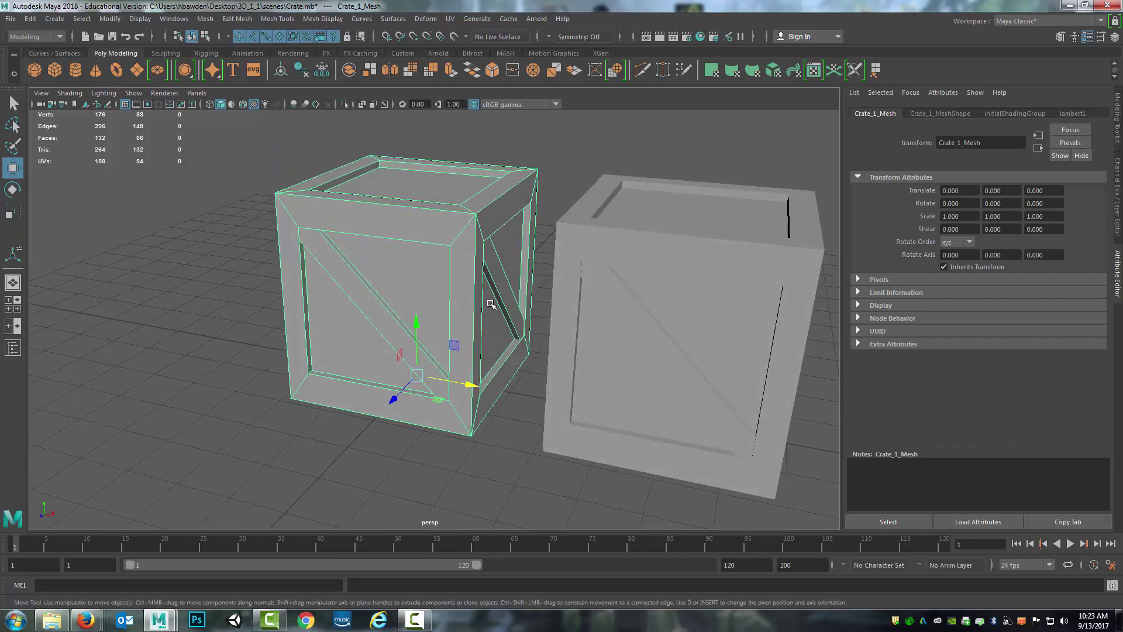
Try to separate the front diagonal brace from the copied crate by selecting its faces and pulling them away
left_click_drag(421, 325, 349, 283, "alt")
left_click(706, 319)
middle_click_drag(720, 356, 573, 311, "alt")
right_click_drag(573, 312, 486, 314, "alt")
left_click(479, 320)
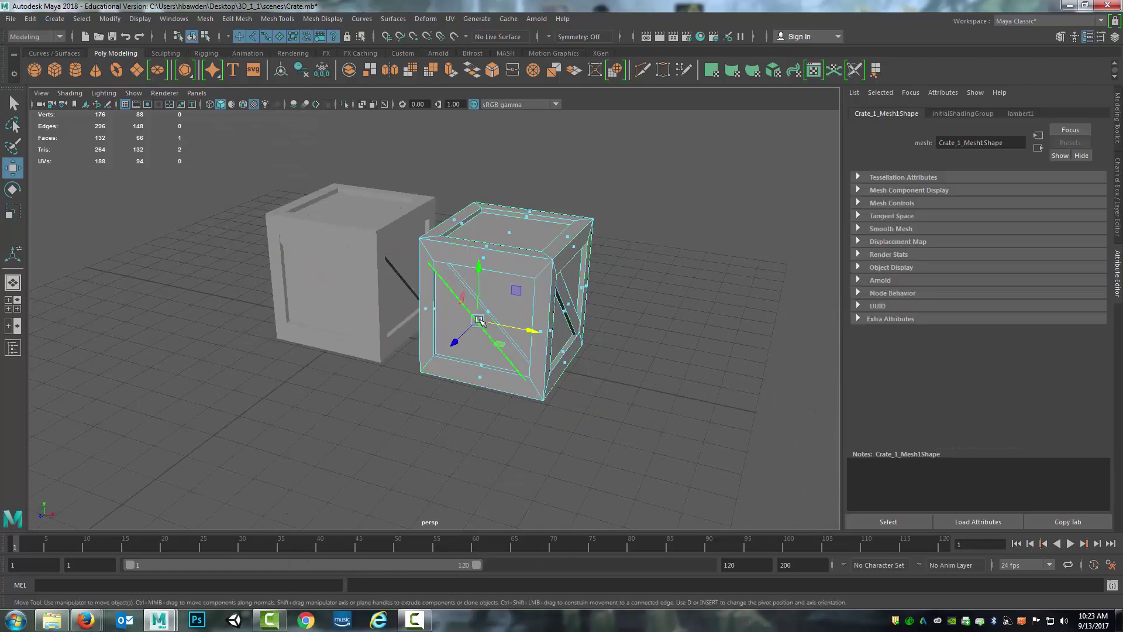
left_click_drag(462, 337, 402, 428)
left_click_drag(534, 326, 306, 266, "alt")
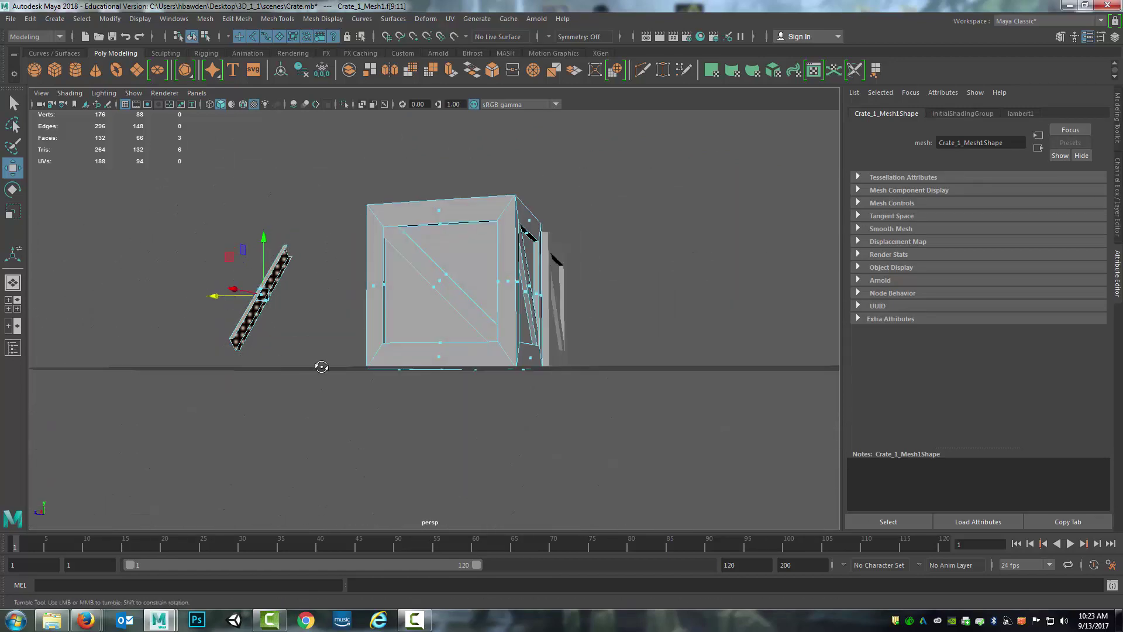
left_click_drag(321, 366, 563, 343, "alt")
left_click(623, 372)
Delete the mitred corner edges where the copied crate's front and top frames meet at one upper corner
scroll(621, 372, "up", 3)
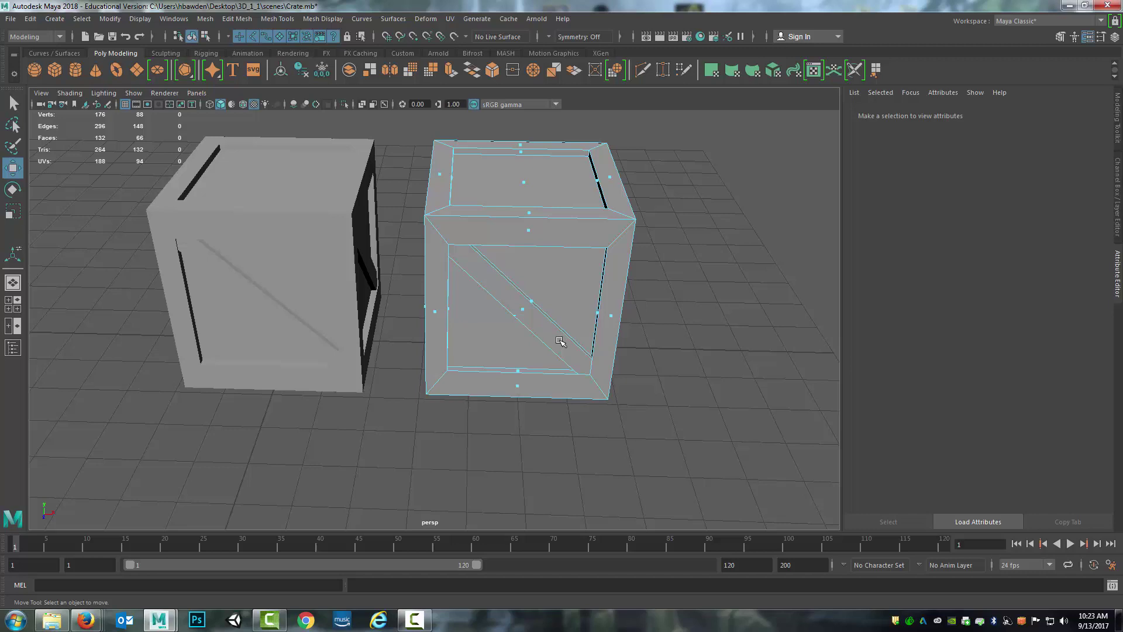
middle_click_drag(564, 344, 478, 359, "alt")
right_click_drag(478, 358, 534, 320, "alt")
middle_click_drag(532, 252, 483, 315, "alt")
left_click_drag(483, 315, 468, 310, "alt")
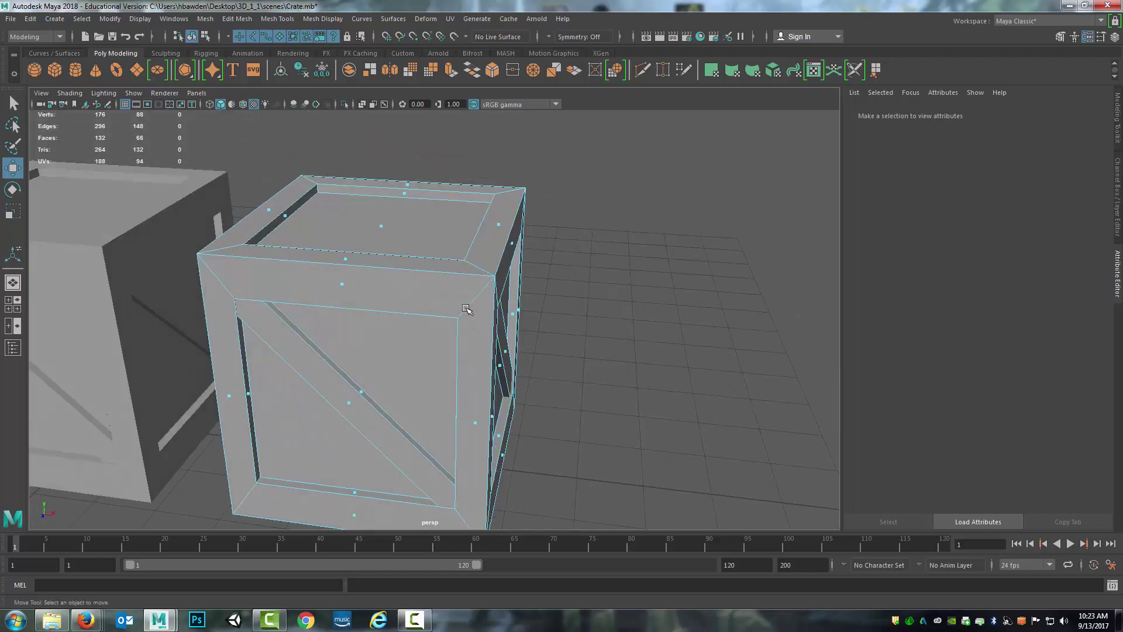
right_click_drag(468, 285, 470, 260)
mouse_move(470, 260)
left_mouse_down("alt")
mouse_move(483, 302)
mouse_move(490, 257)
left_mouse_up("alt")
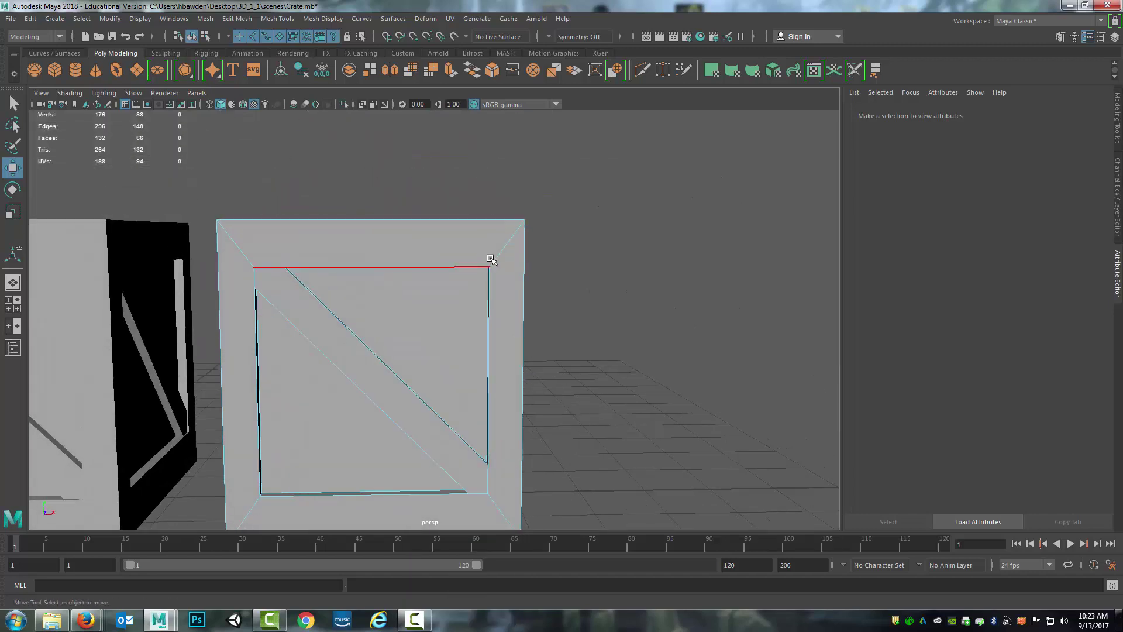
left_click_drag(524, 304, 506, 270, "alt")
left_click(507, 314)
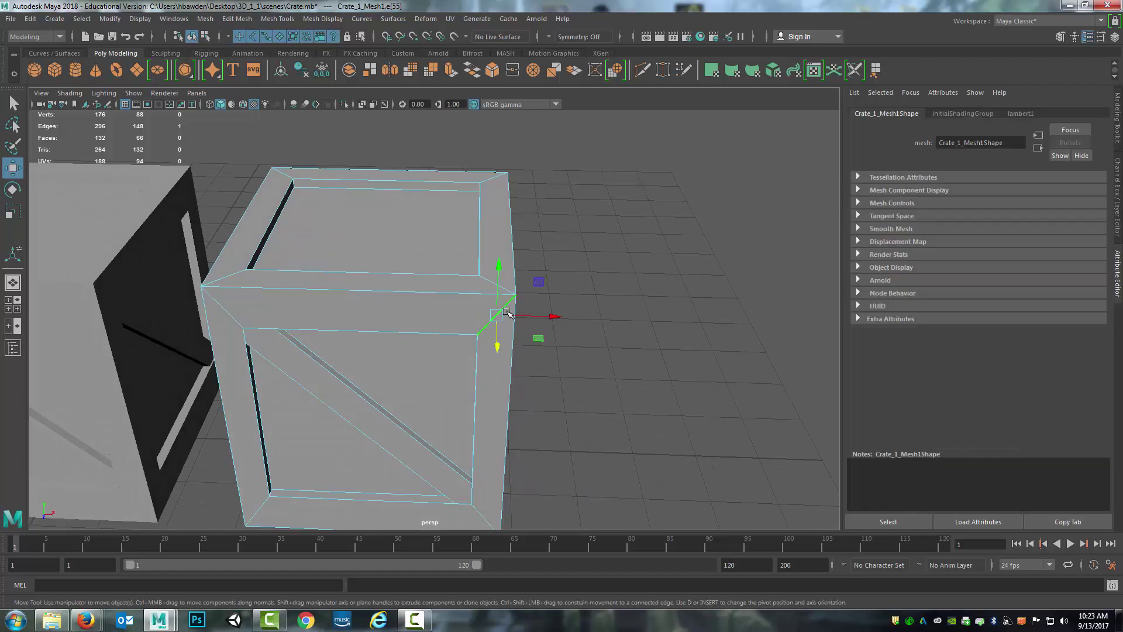
key("Delete")
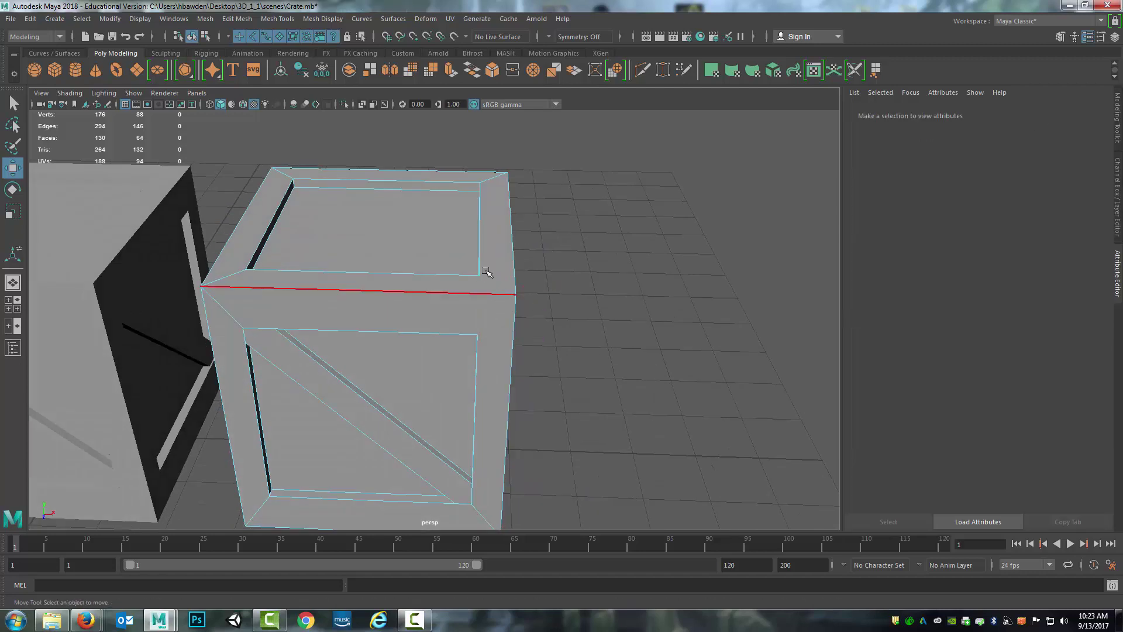
Cut a straight joint with Multi-Cut from the copied crate's top panel corner across the frame to its front panel corner
left_click(642, 70)
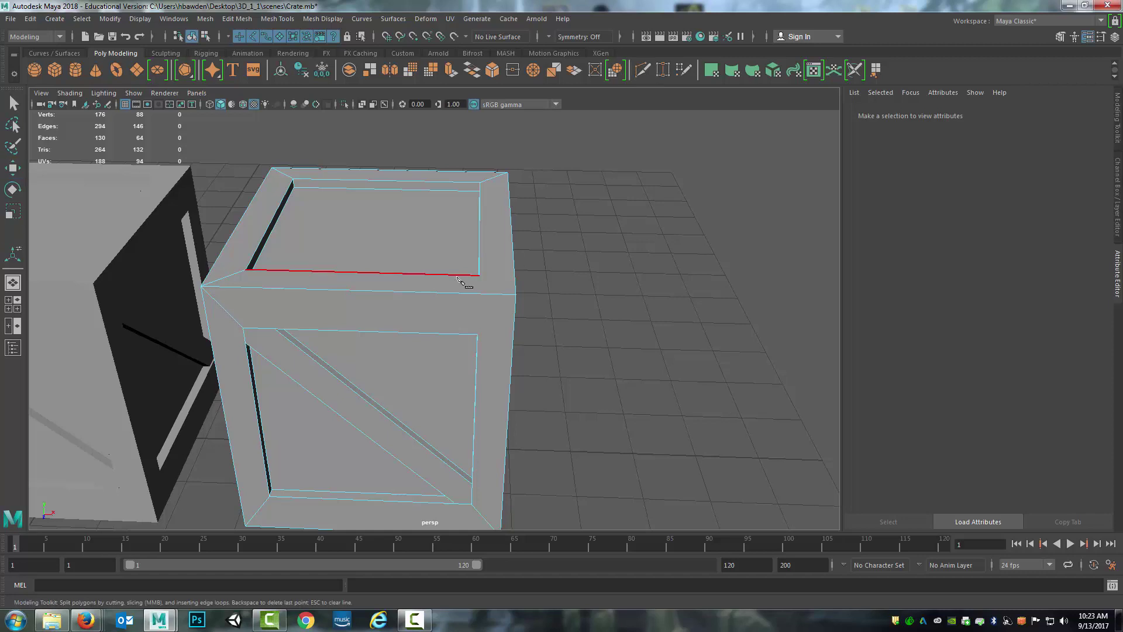
left_click(478, 275)
left_click(478, 334)
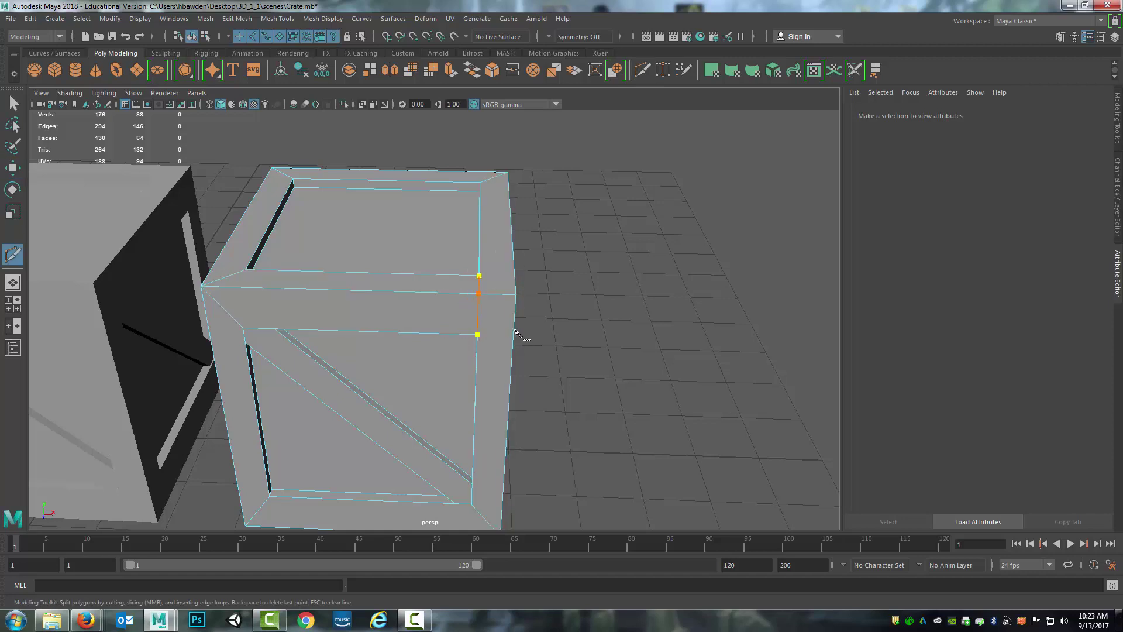
right_click(520, 311)
left_click_drag(607, 239, 426, 287, "alt")
middle_click_drag(427, 286, 393, 249, "alt")
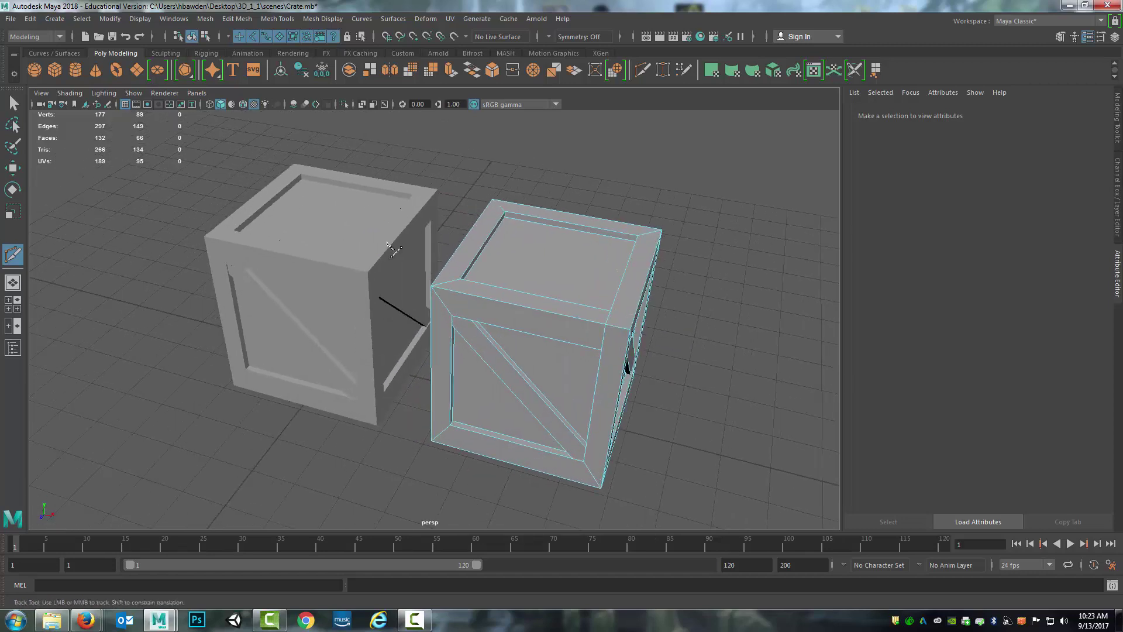
key("q")
left_click(421, 250)
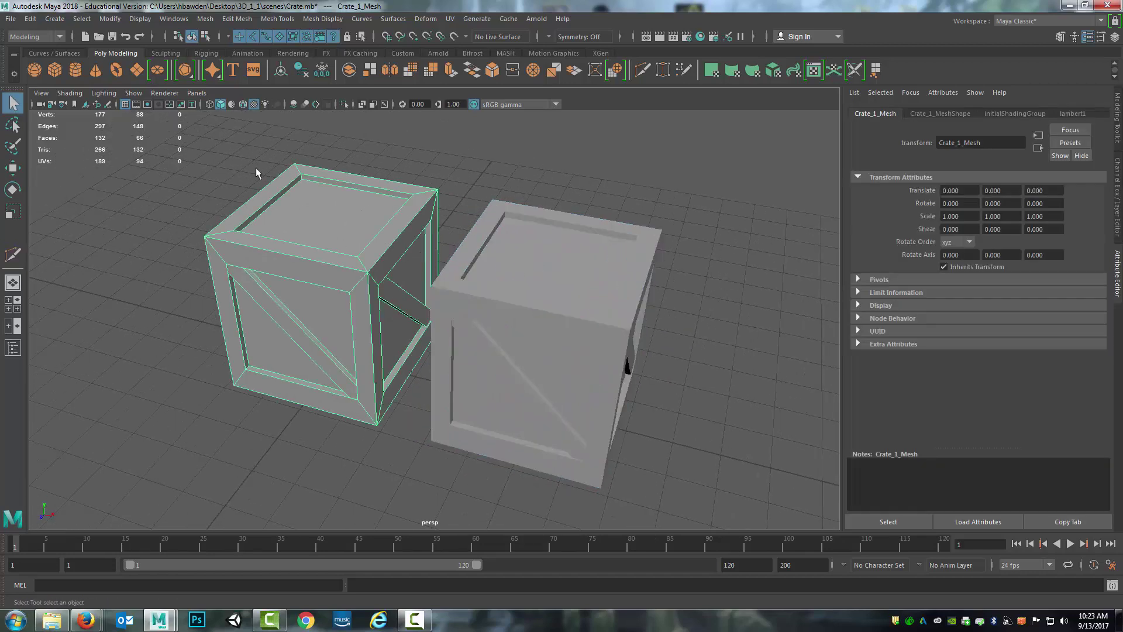
Create a polygon cube, move it along X to about 10.165 and scale it uniformly to about 3.494
left_click(56, 67)
key("w")
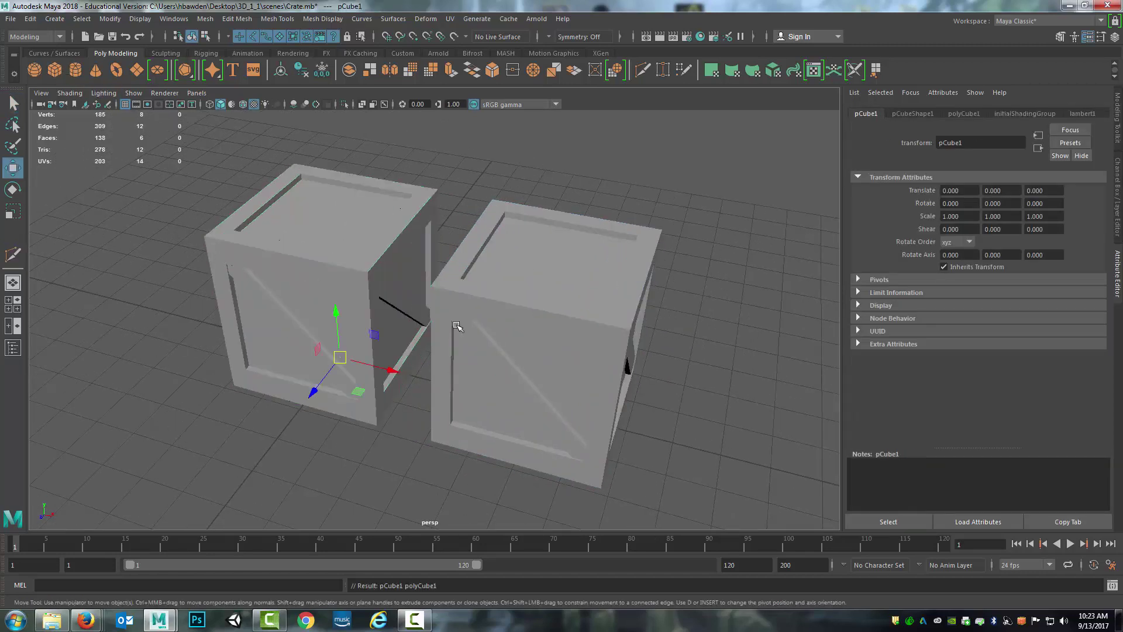
left_click_drag(397, 371, 740, 462)
scroll(696, 407, "down", 2)
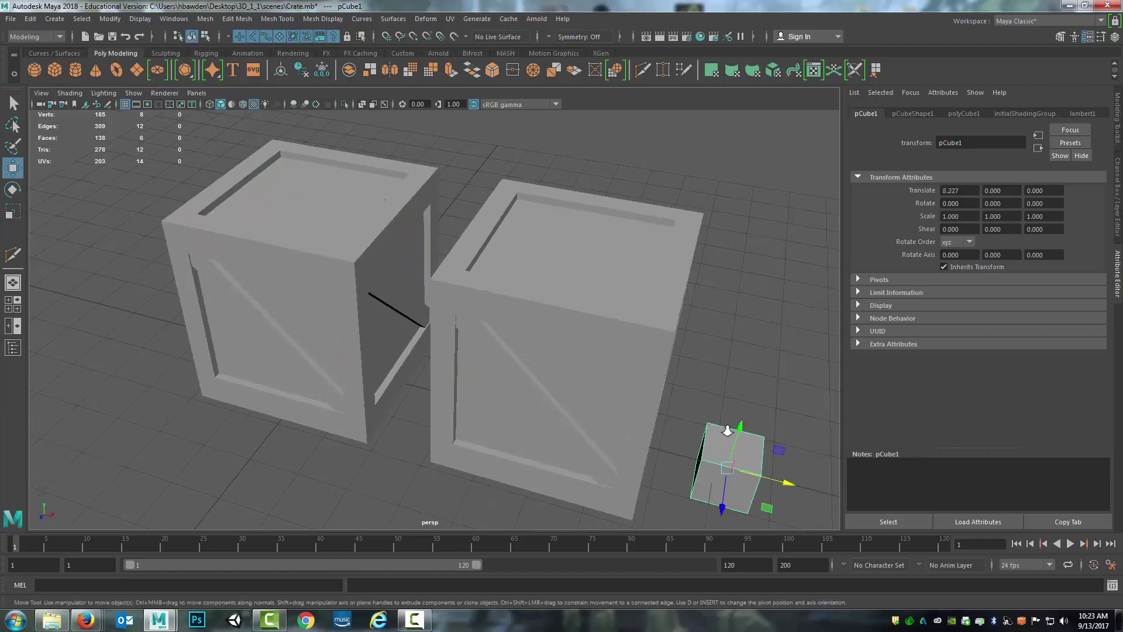
middle_click_drag(696, 407, 631, 396)
left_click_drag(560, 395, 742, 428)
key("r")
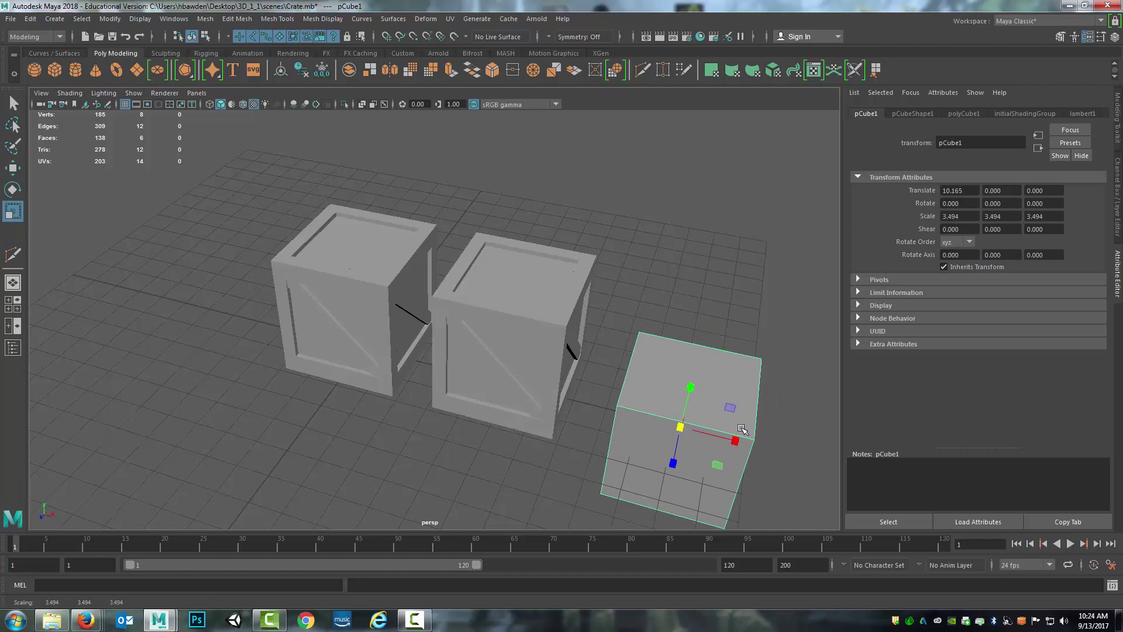
Duplicate the new cube and move the duplicate along X to about 17.294
scroll(743, 429, "down", 2)
middle_click_drag(731, 391, 672, 397, "alt")
key("ctrl+d")
key("w")
left_click_drag(672, 397, 729, 413)
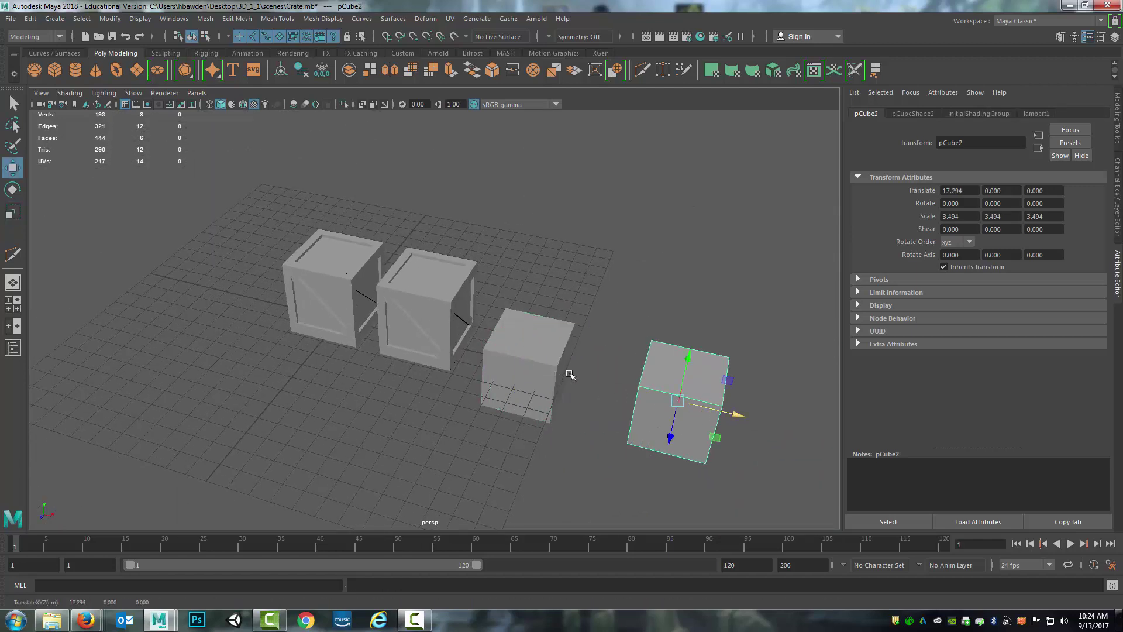
Extrude the first cube's top and four side faces with Keep Faces Together off, scaling them to about 0.806
left_click(546, 343)
right_click_drag(552, 347, 635, 368, "alt")
middle_click_drag(634, 369, 538, 329, "alt")
right_click_drag(543, 316, 546, 325)
left_click(569, 327)
left_click_drag(548, 404, 561, 388, "alt")
left_click(559, 389, "shift")
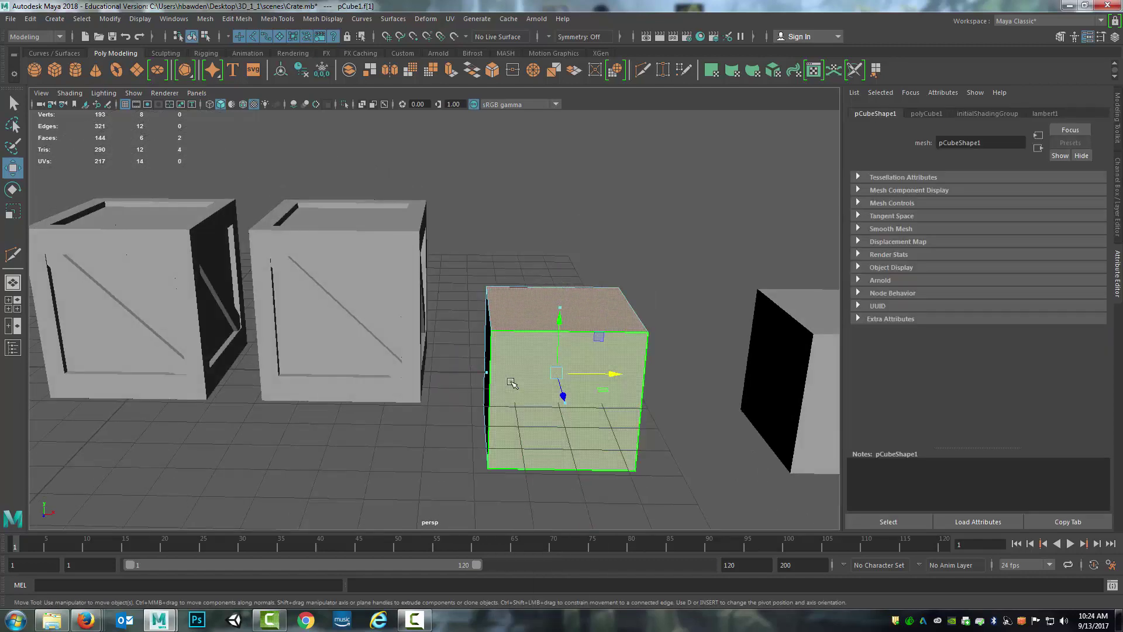
left_click(491, 375, "shift")
left_click_drag(707, 377, 644, 327, "alt")
left_click(555, 457, "shift")
left_click(413, 456, "shift")
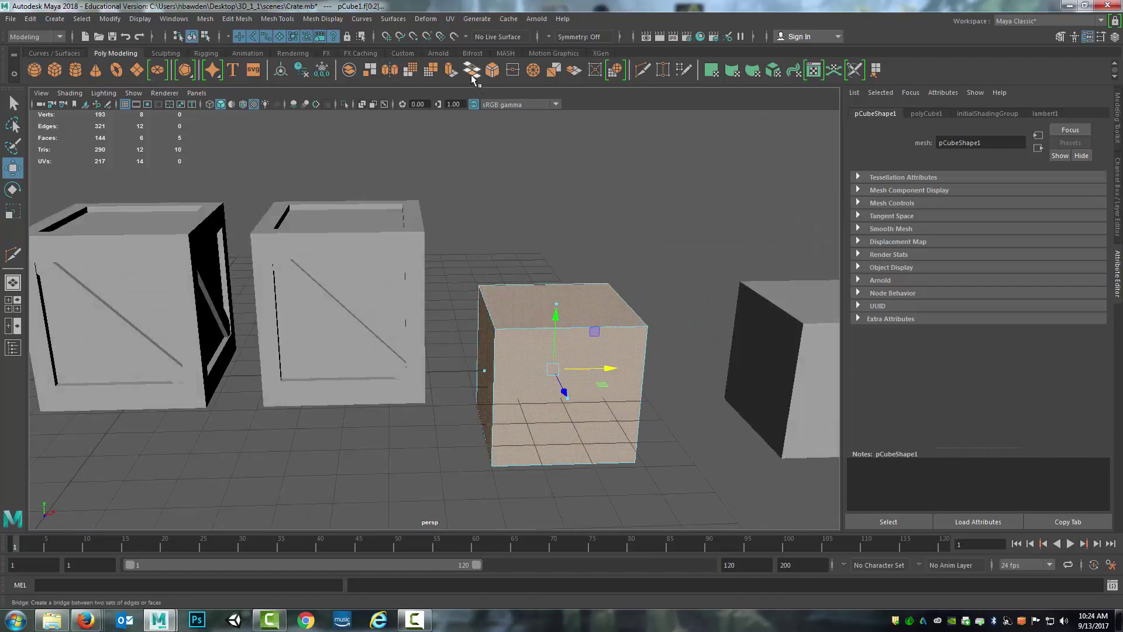
left_click(451, 70)
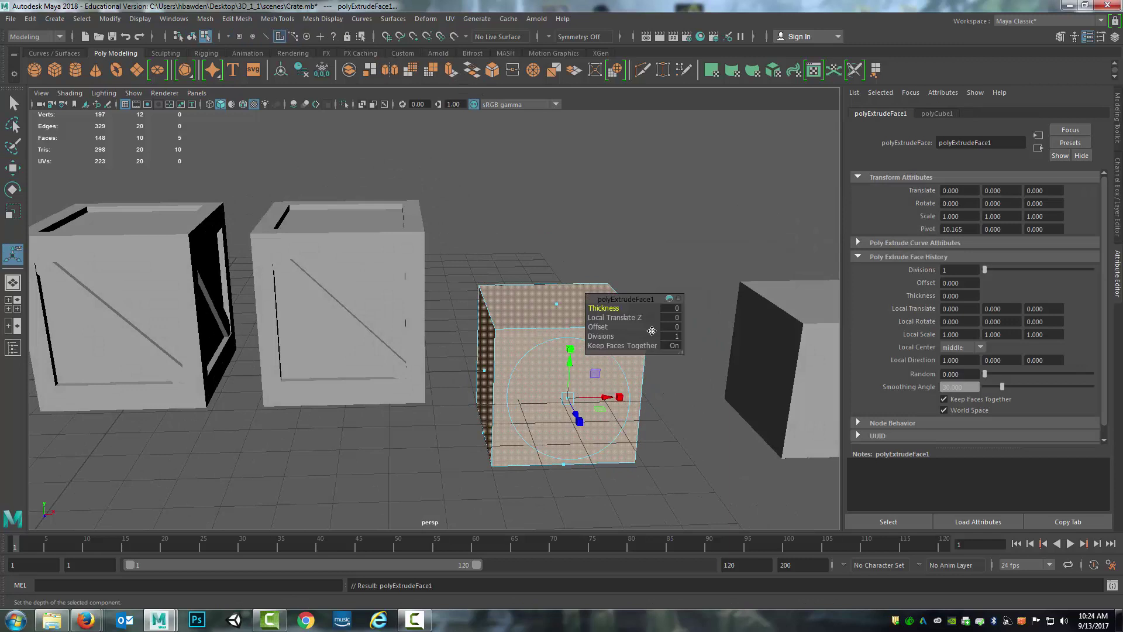
left_click(675, 347)
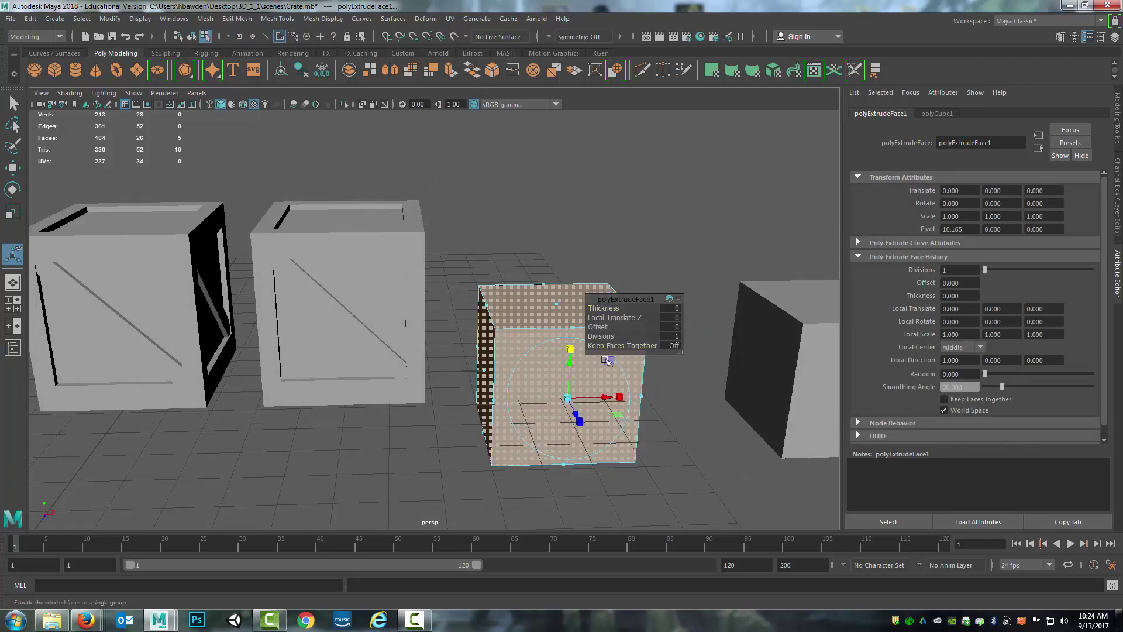
left_click_drag(606, 361, 610, 360)
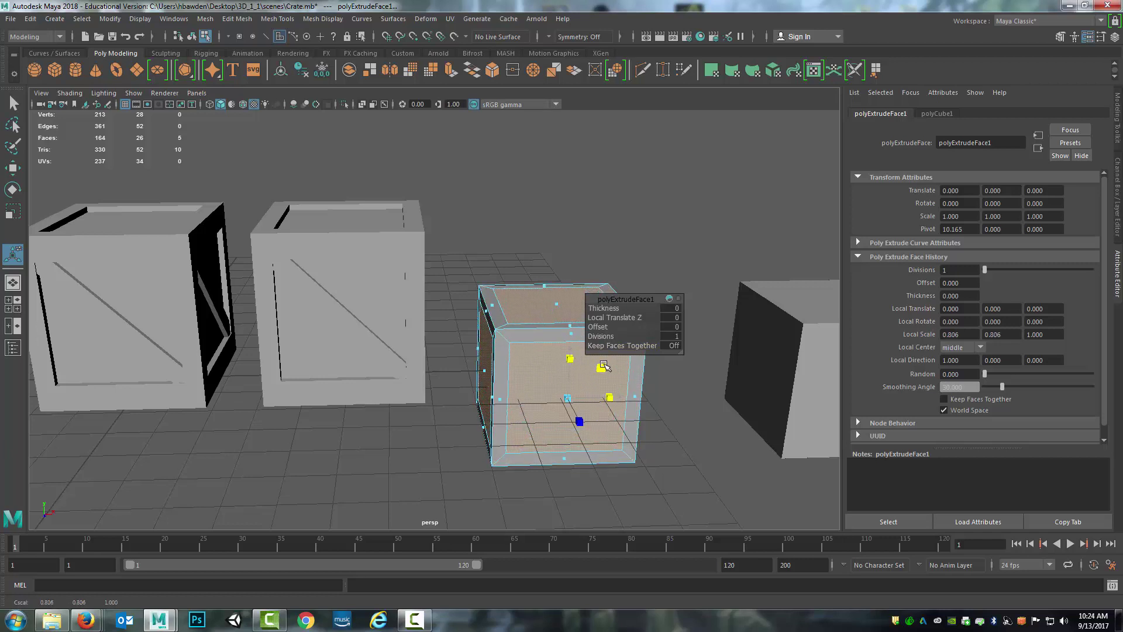
Extrude the first cube's five inset faces again and push them inward to form recessed panels
left_click_drag(548, 402, 491, 404, "alt")
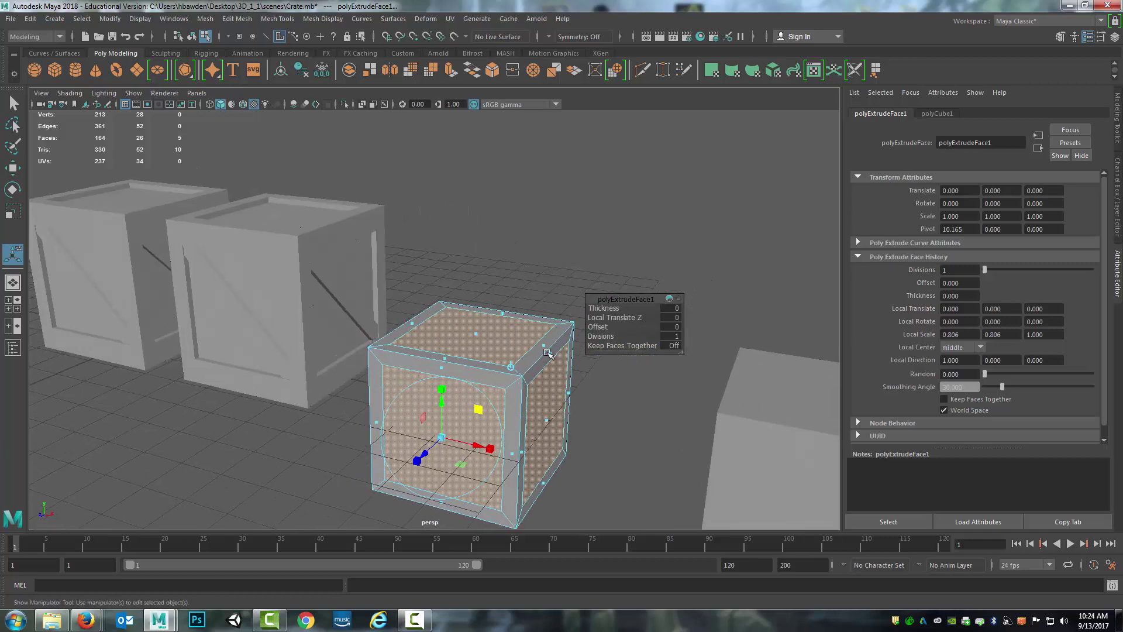
left_click(448, 73)
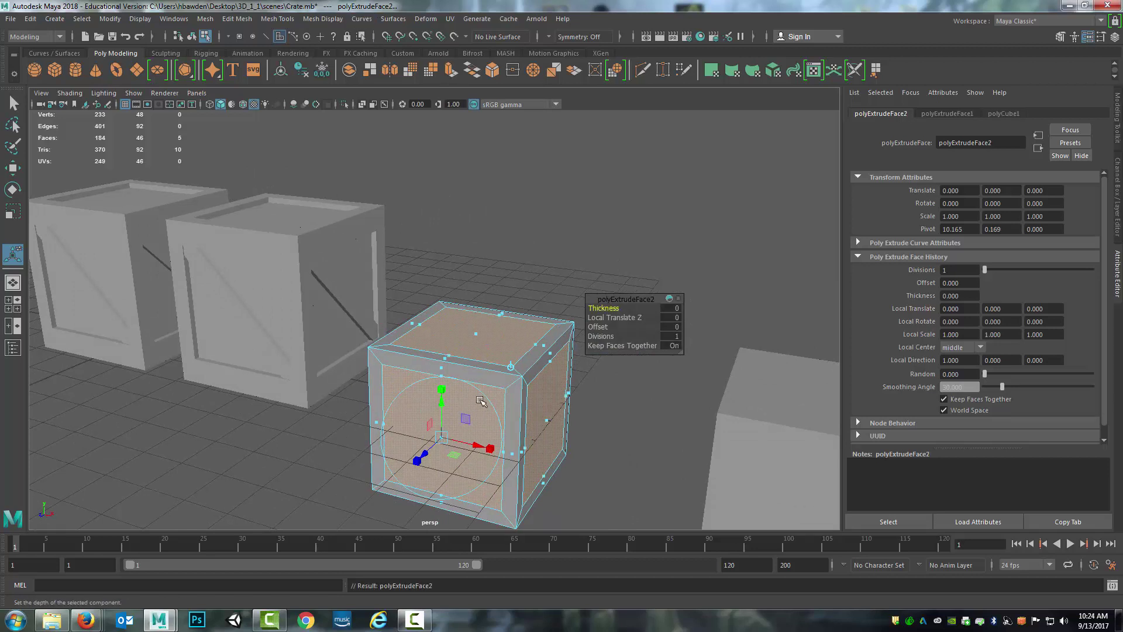
left_click_drag(429, 457, 430, 456)
mouse_move(451, 331)
right_mouse_down()
mouse_move(455, 340)
mouse_move(455, 323)
right_mouse_up()
Grow the selection from the first cube's top recessed face to include its frame and move it slightly upward
left_click(475, 338)
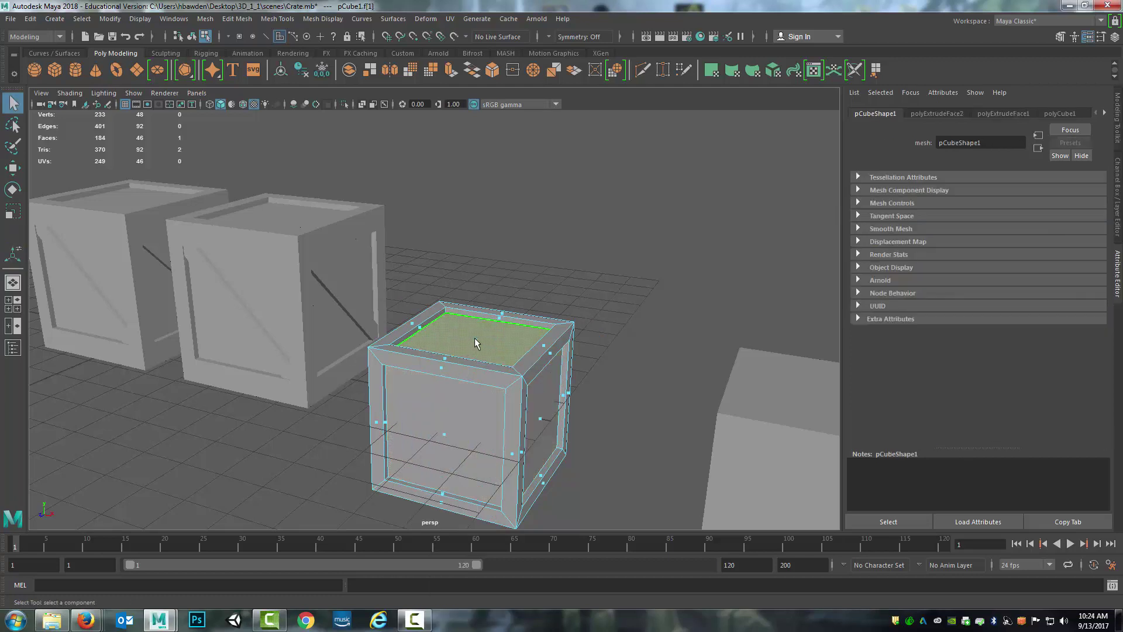
key("shift+period")
key("w")
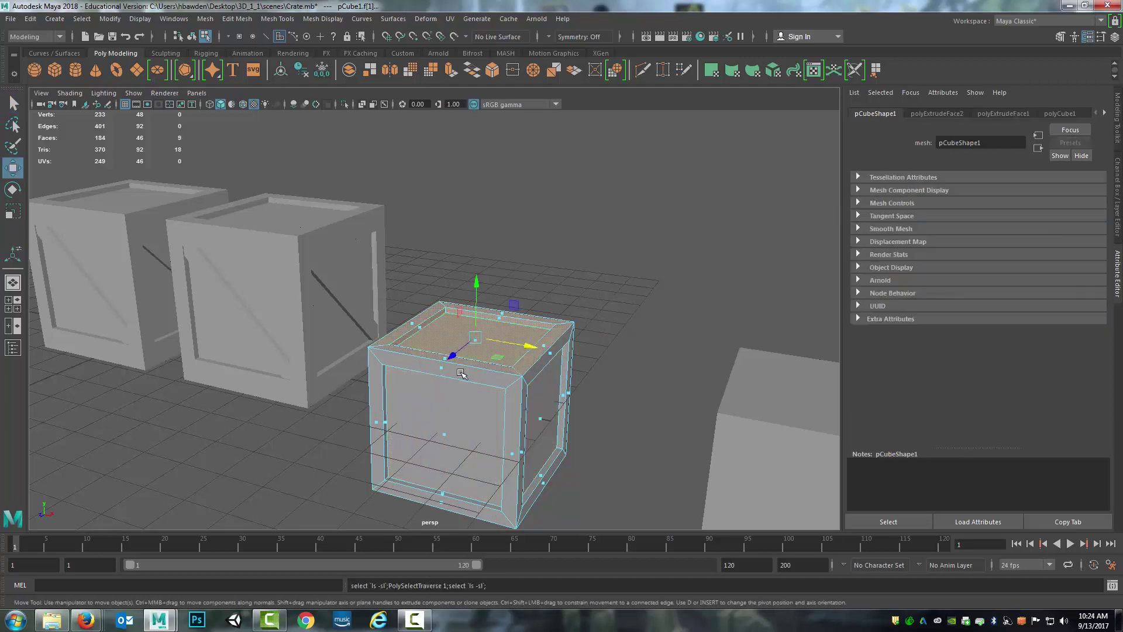
left_click_drag(478, 287, 478, 275)
Examine the new panelled crate beside the braced crates and the plain cube from several angles
left_click_drag(508, 423, 512, 389, "alt")
middle_click_drag(512, 389, 719, 391, "alt")
left_click(289, 346)
left_click_drag(321, 346, 468, 324, "alt")
middle_click_drag(484, 332, 409, 321, "alt")
right_click_drag(408, 320, 336, 310, "alt")
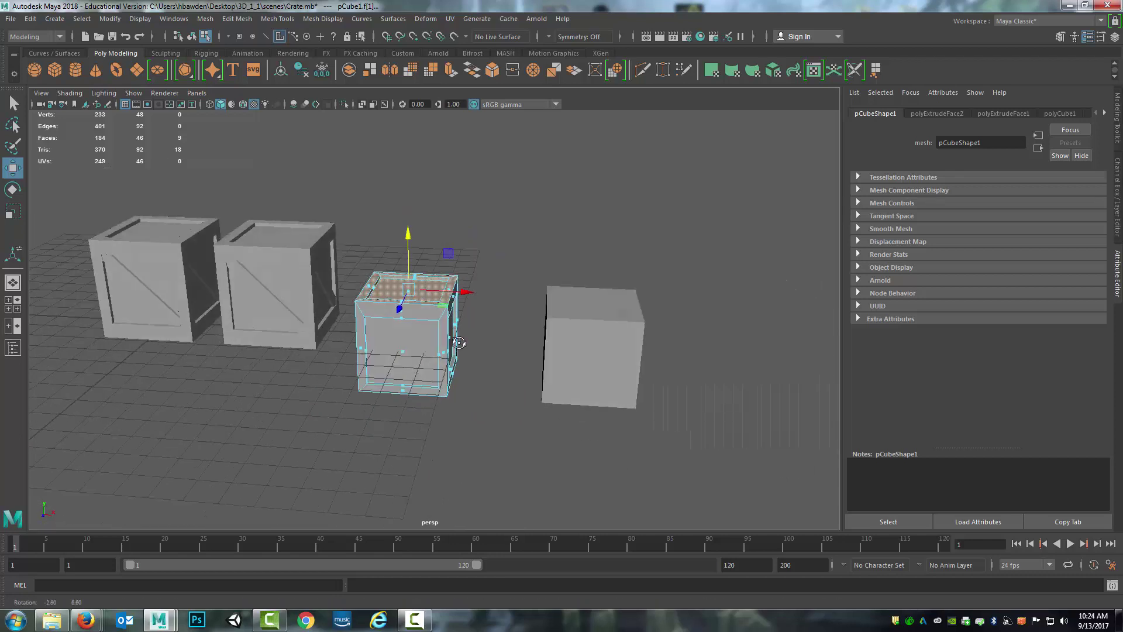
left_click_drag(337, 310, 332, 322, "alt")
middle_click_drag(469, 375, 441, 388, "alt")
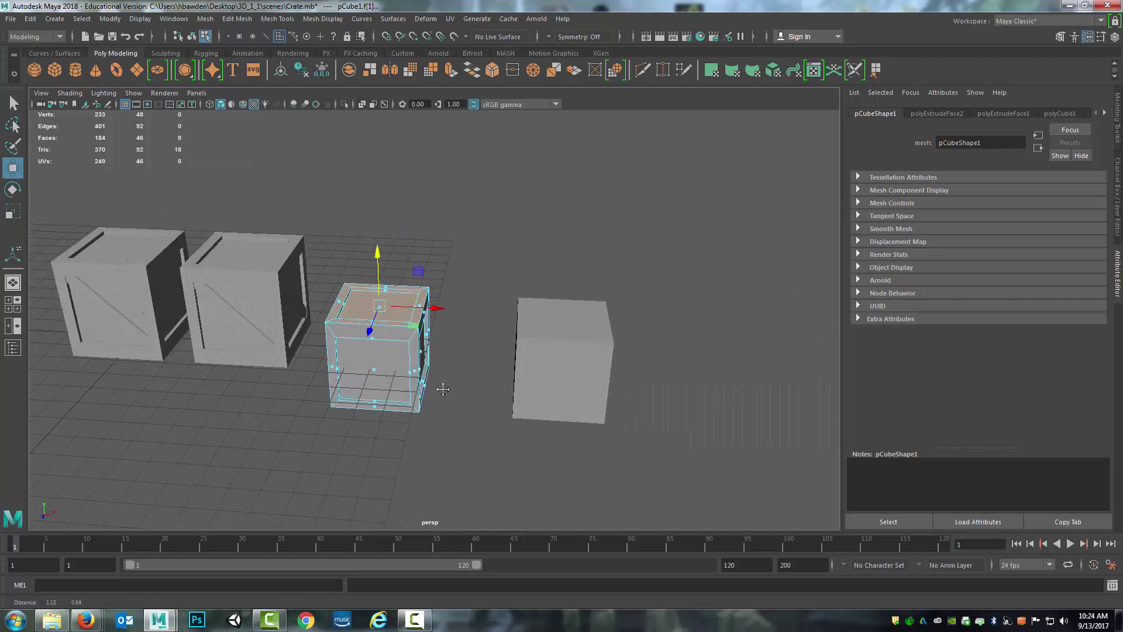
right_click_drag(441, 388, 468, 388, "alt")
Insert two perpendicular pairs of edge loops on the plain duplicate cube, each close to the cube's vertical sides
middle_click_drag(563, 371, 493, 346, "alt")
left_click(529, 331)
middle_click_drag(557, 255, 482, 267, "alt")
left_click(641, 69)
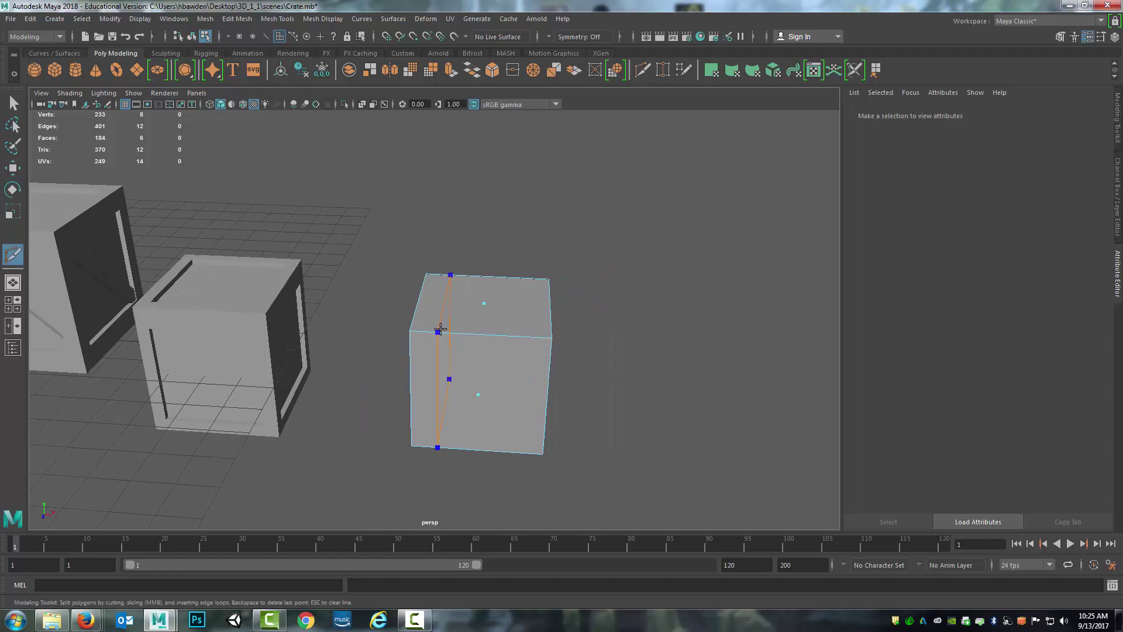
left_click(440, 329, "ctrl")
left_click(530, 331, "ctrl")
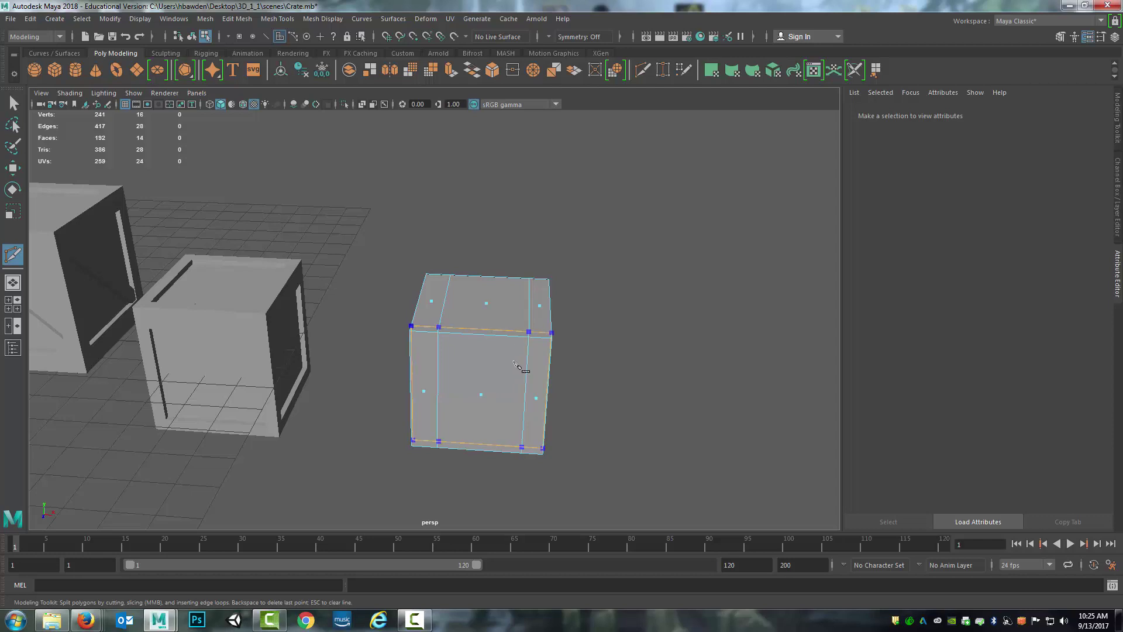
left_click_drag(584, 339, 476, 359, "alt")
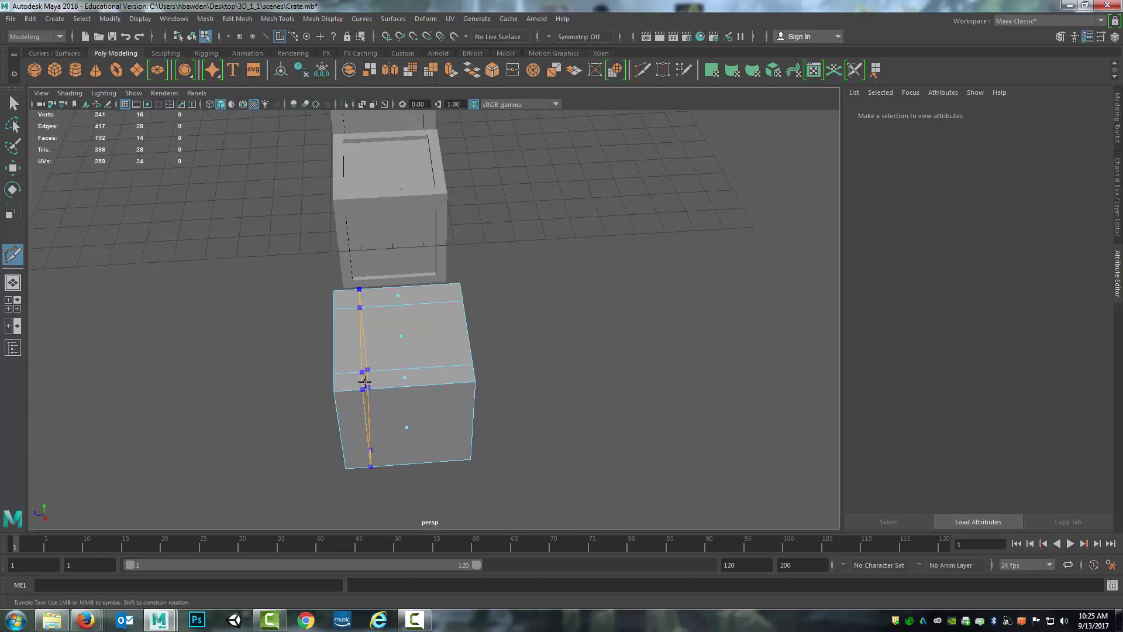
left_click(364, 381, "ctrl")
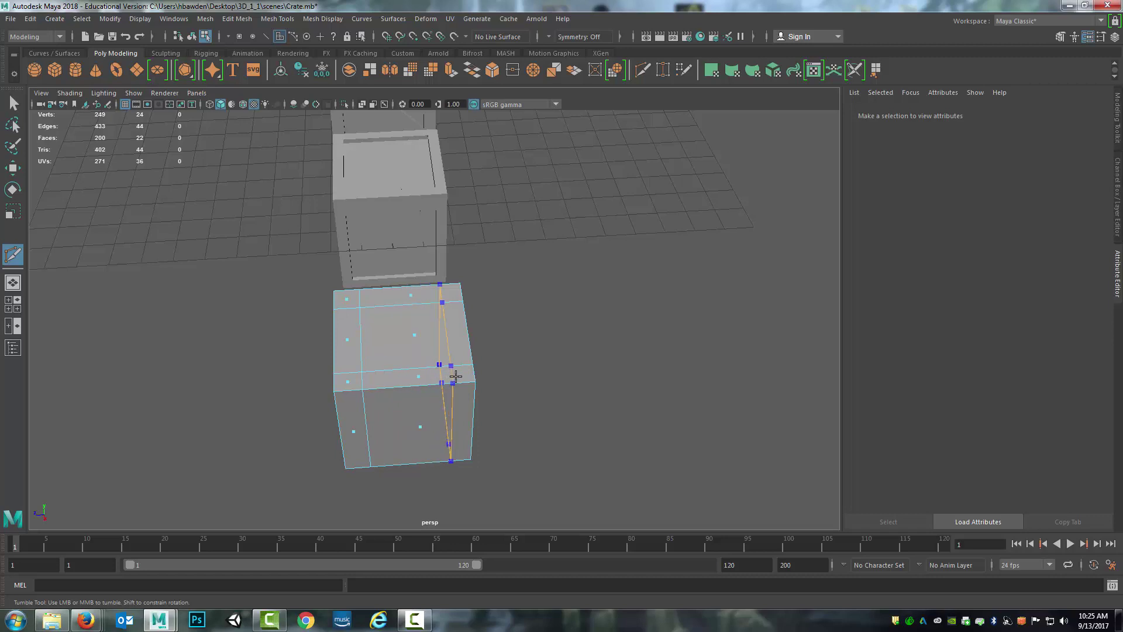
left_click(453, 376, "ctrl")
Insert horizontal edge loops around the duplicate cube near its upper and lower edges
left_click_drag(433, 389, 457, 304, "alt")
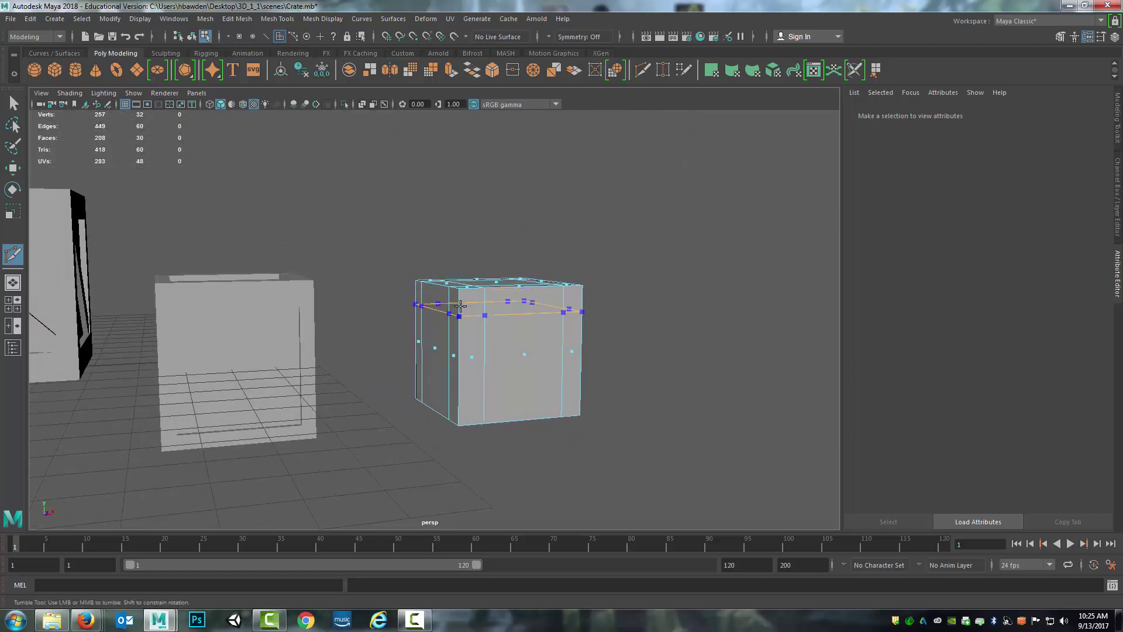
left_click(460, 305, "ctrl")
left_click_drag(498, 319, 468, 337, "alt")
left_click(12, 104)
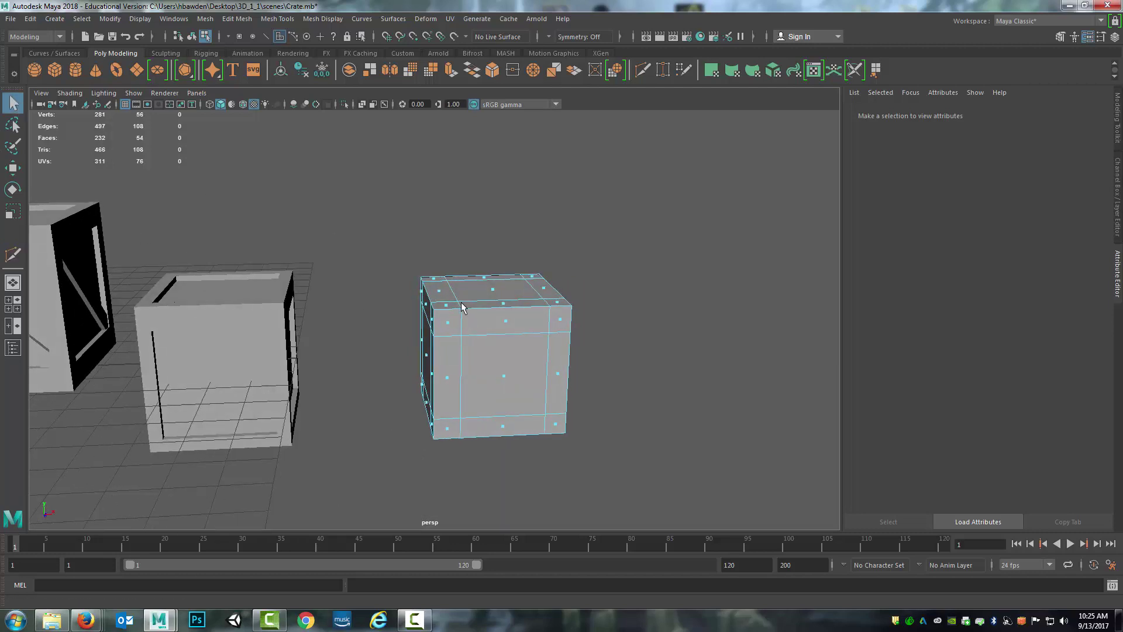
Extrude the duplicate cube's central top and four central side faces inward by about 0.22, leaving a raised frame
left_click_drag(462, 386, 725, 309, "alt")
left_click(484, 373)
left_click(465, 310, "shift")
left_click(503, 394, "shift")
left_click(430, 371, "shift")
left_click(448, 321, "shift")
left_click(451, 70)
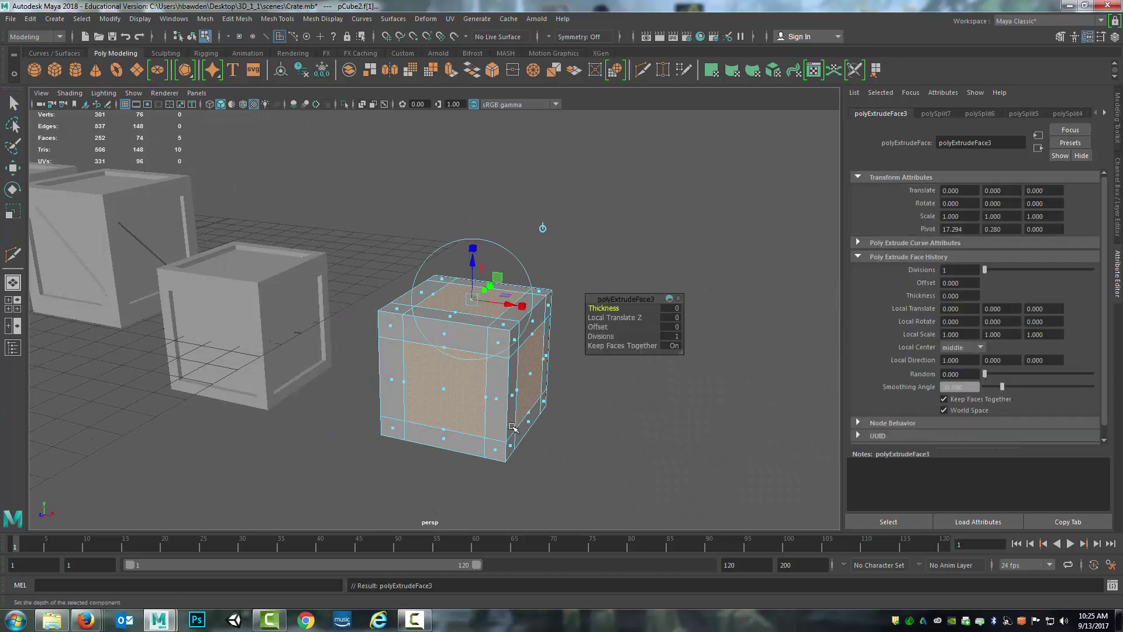
left_click_drag(472, 261, 472, 272)
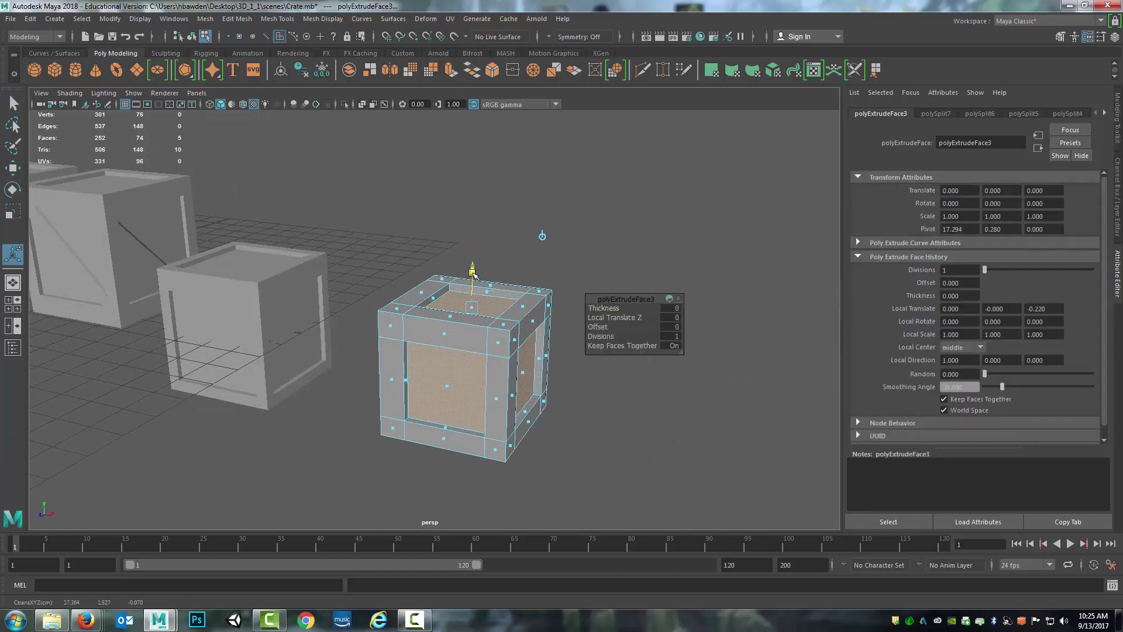
left_click_drag(387, 407, 403, 409, "alt")
right_click_drag(395, 283, 449, 266)
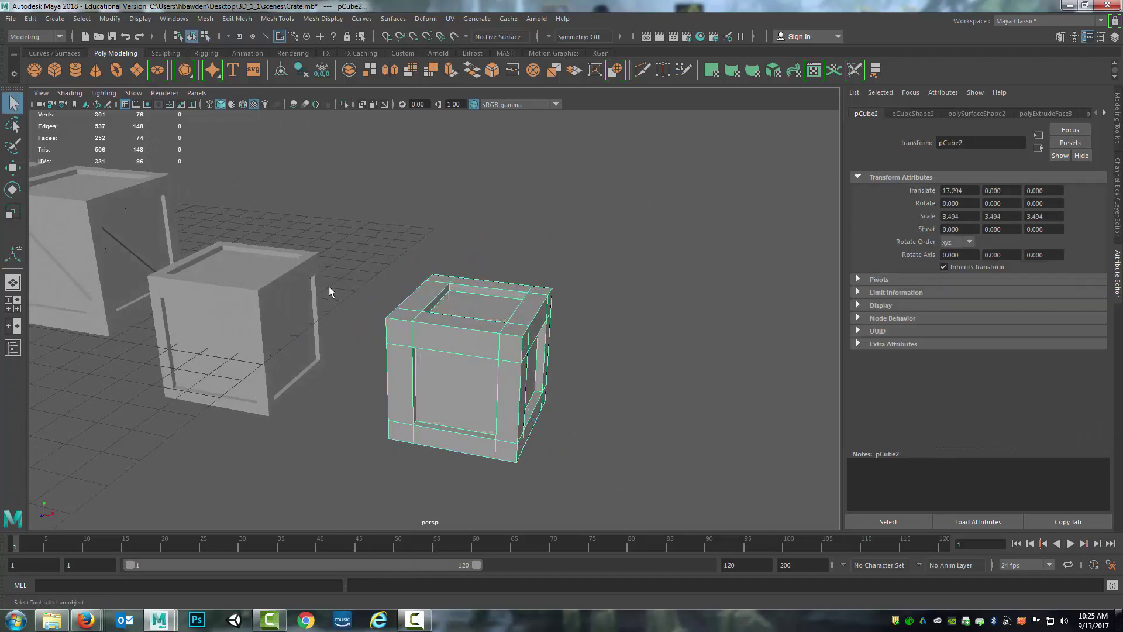
Select both panelled crates and compare their mitred and square frame corners from several angles
left_click(319, 299)
left_click(388, 320, "shift")
scroll(481, 331, "down", 4)
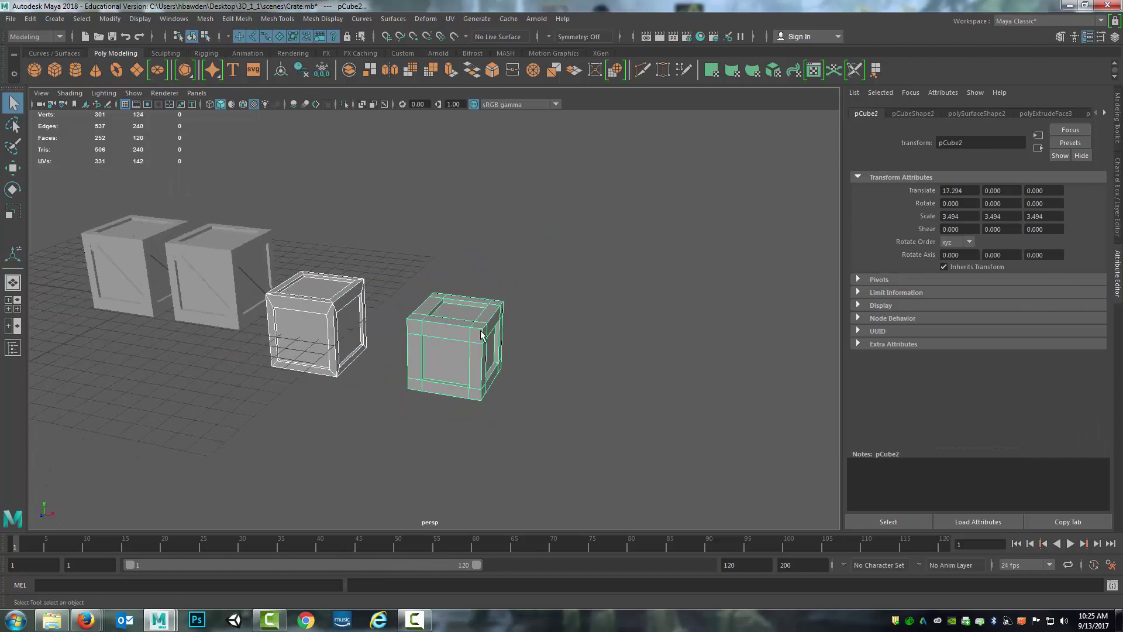
scroll(480, 331, "up", 3)
left_click_drag(425, 345, 488, 341, "alt")
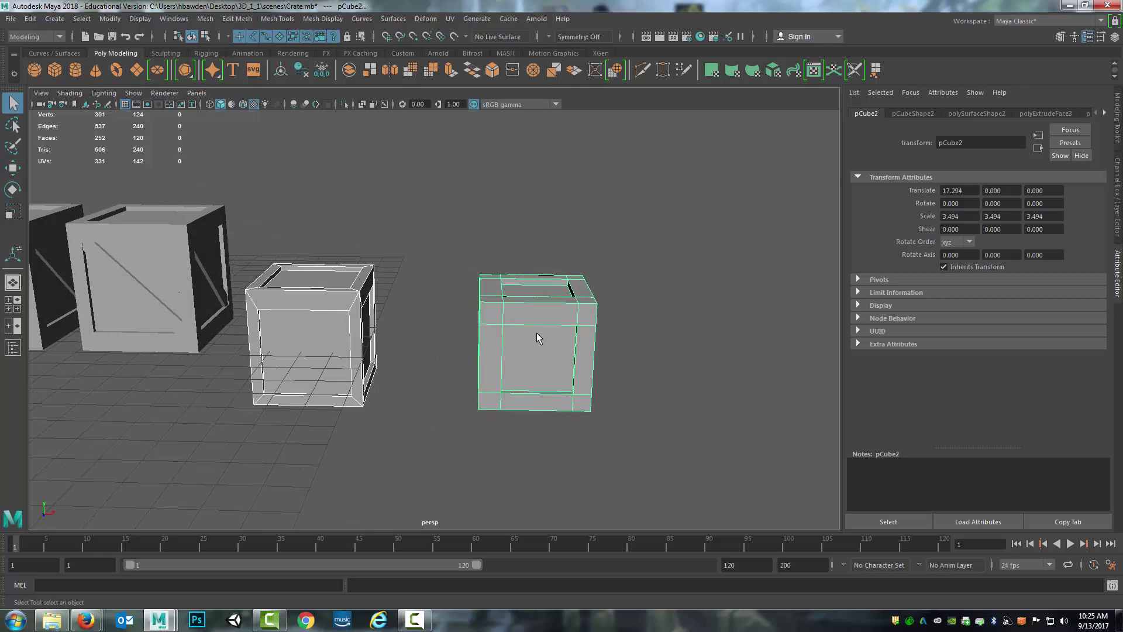
left_click_drag(496, 325, 439, 345, "alt")
scroll(502, 317, "up", 3)
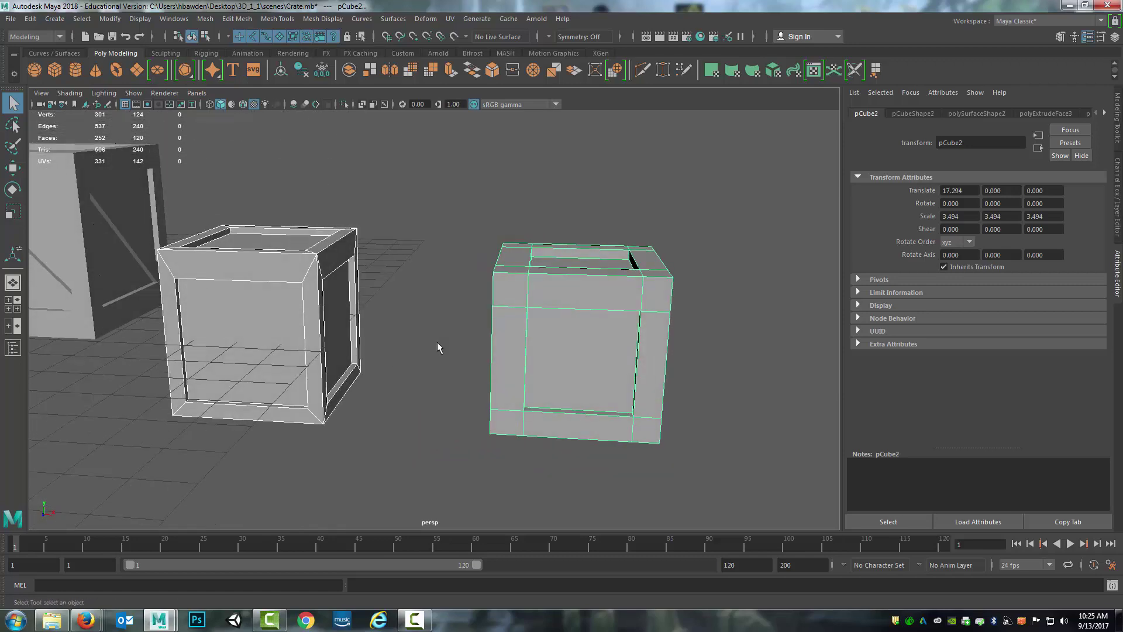
left_click_drag(459, 241, 463, 275, "alt")
middle_click_drag(548, 264, 488, 292, "alt")
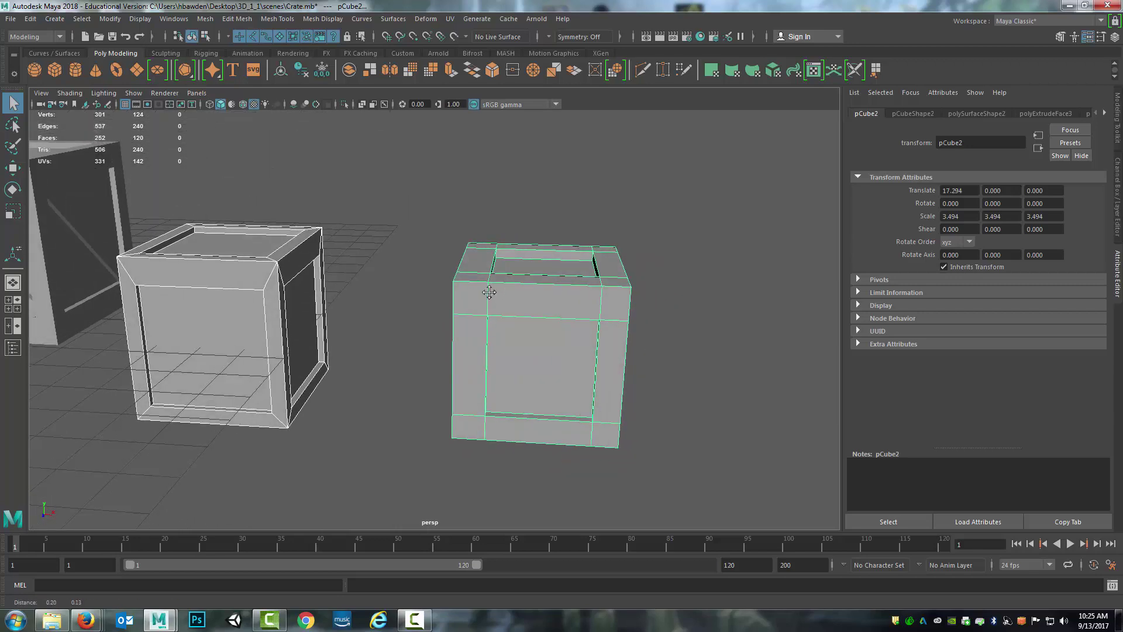
left_click_drag(489, 292, 393, 348, "alt")
scroll(584, 341, "up", 5)
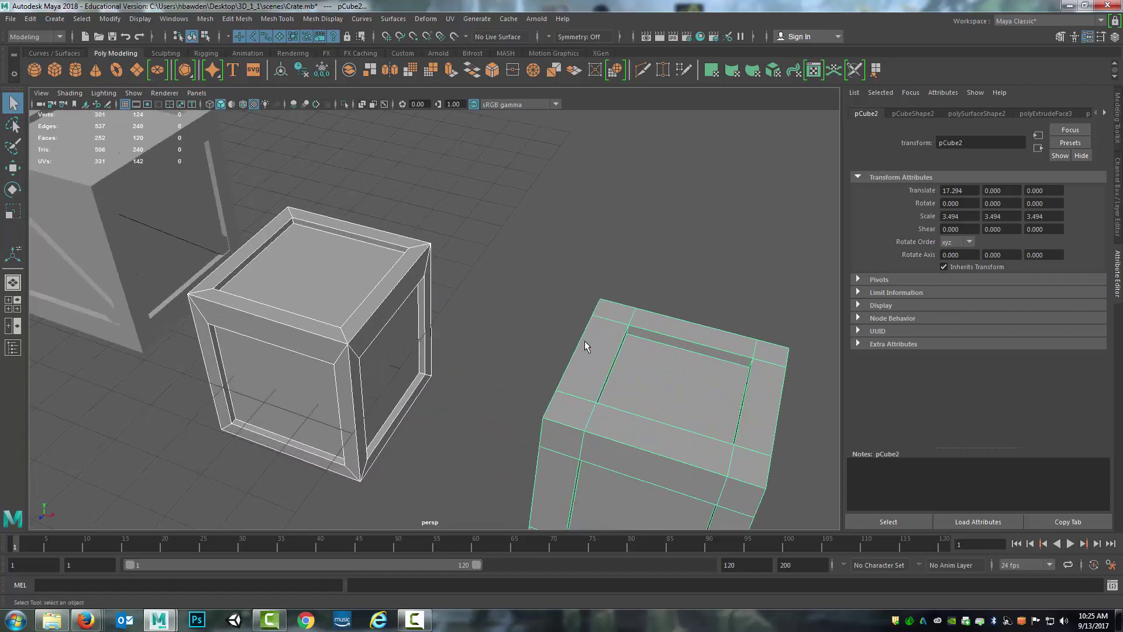
middle_click_drag(584, 341, 493, 311, "alt")
scroll(405, 359, "down", 5)
left_click_drag(459, 370, 355, 333, "alt")
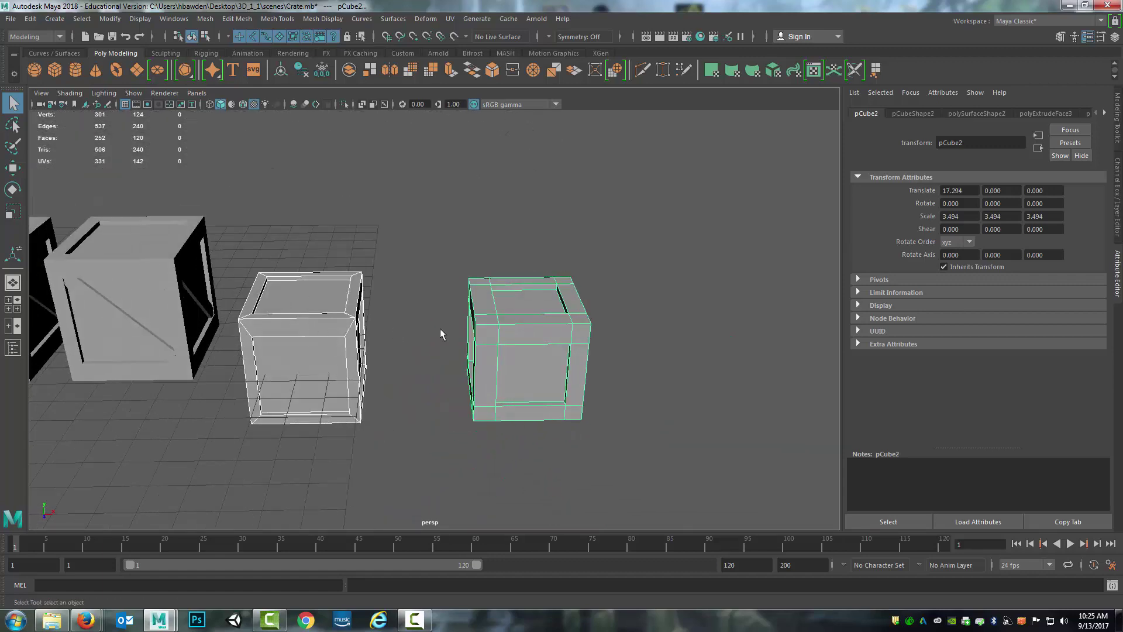
mouse_move(529, 337)
left_mouse_down("alt")
mouse_move(524, 362)
mouse_move(430, 367)
mouse_move(445, 354)
mouse_move(448, 363)
mouse_move(428, 340)
left_mouse_up("alt")
Insert three vertical edge loops with Multi-Cut across the square-cornered crate's recessed front and top panels
left_click(646, 71)
left_click(427, 340, "ctrl")
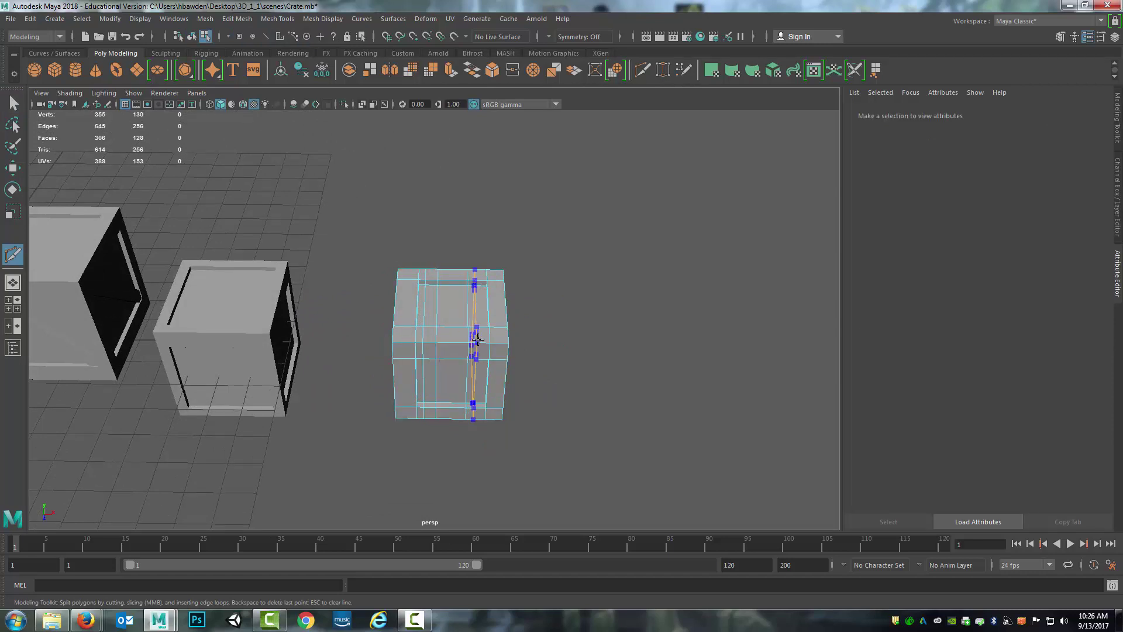
left_click_drag(584, 254, 585, 287, "alt")
left_click(18, 104)
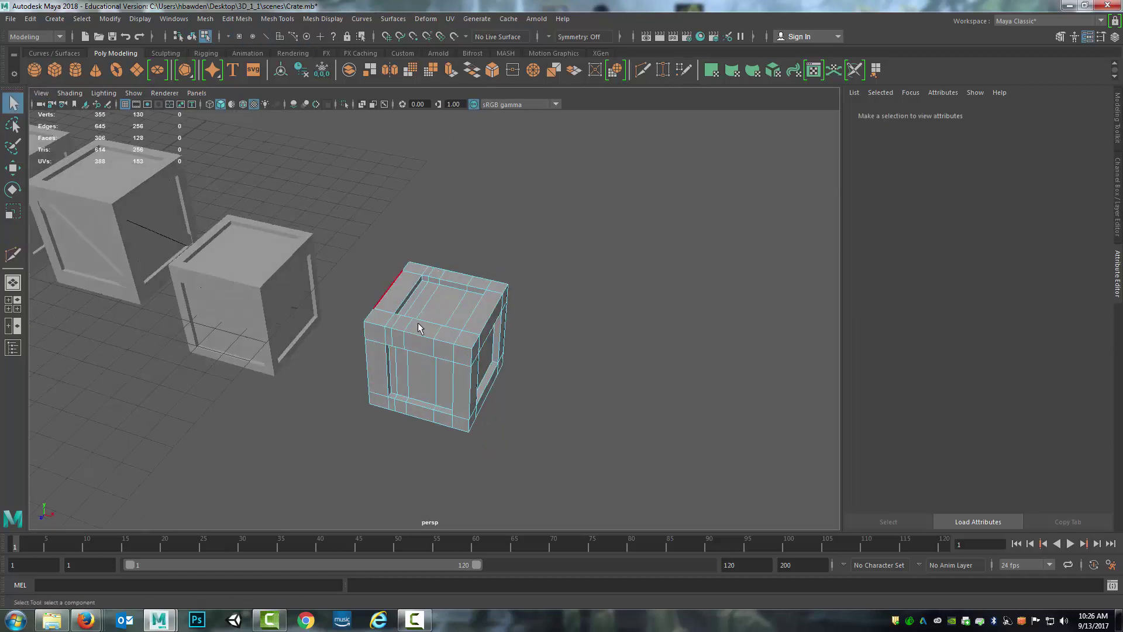
Pick an upper front edge and a vertex on the square-cornered crate's rim for moving, and return to object selection
scroll(419, 326, "up", 5)
left_click_drag(429, 322, 450, 288, "alt")
right_click_drag(451, 283, 437, 260)
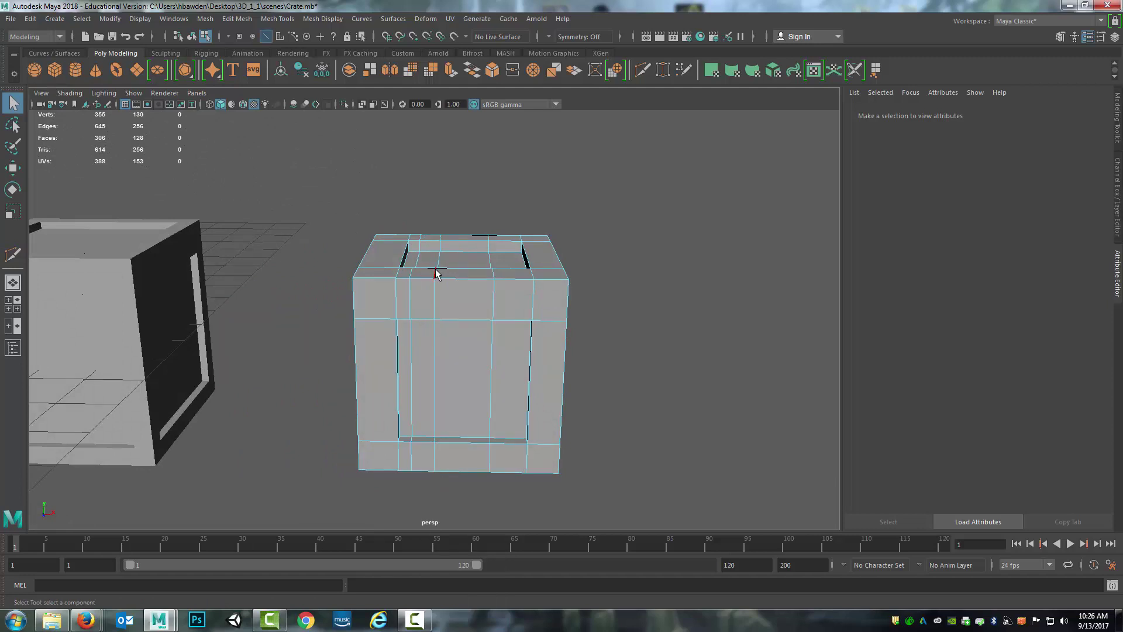
left_click(439, 265)
key("w")
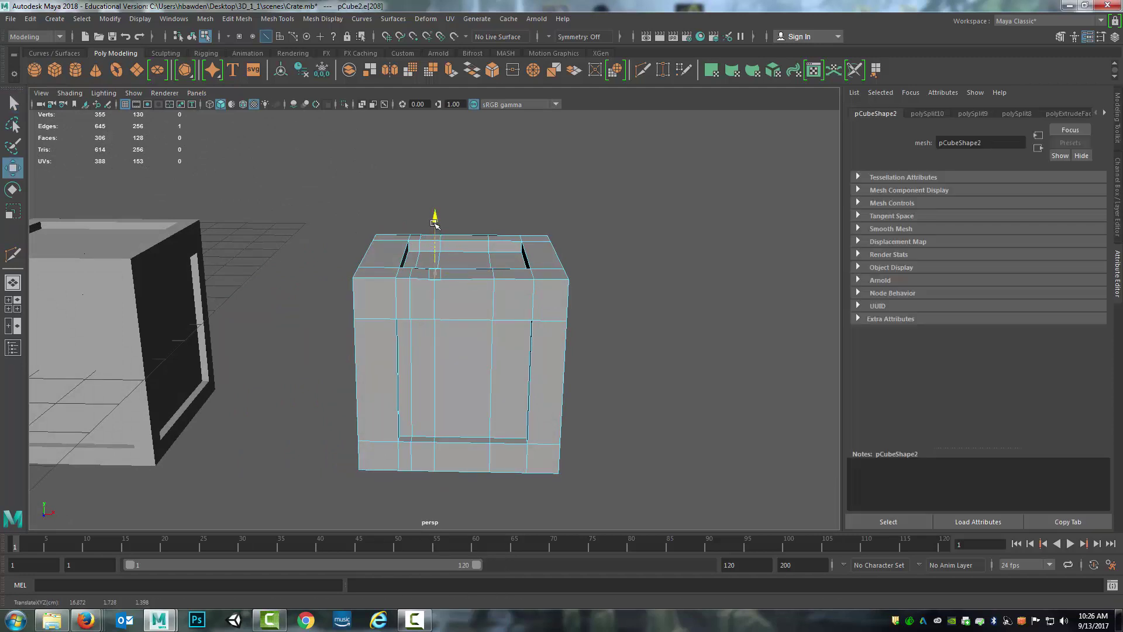
left_click_drag(434, 223, 388, 293, "alt")
right_click_drag(388, 293, 377, 285)
left_click(376, 284)
left_click_drag(376, 284, 331, 231, "alt")
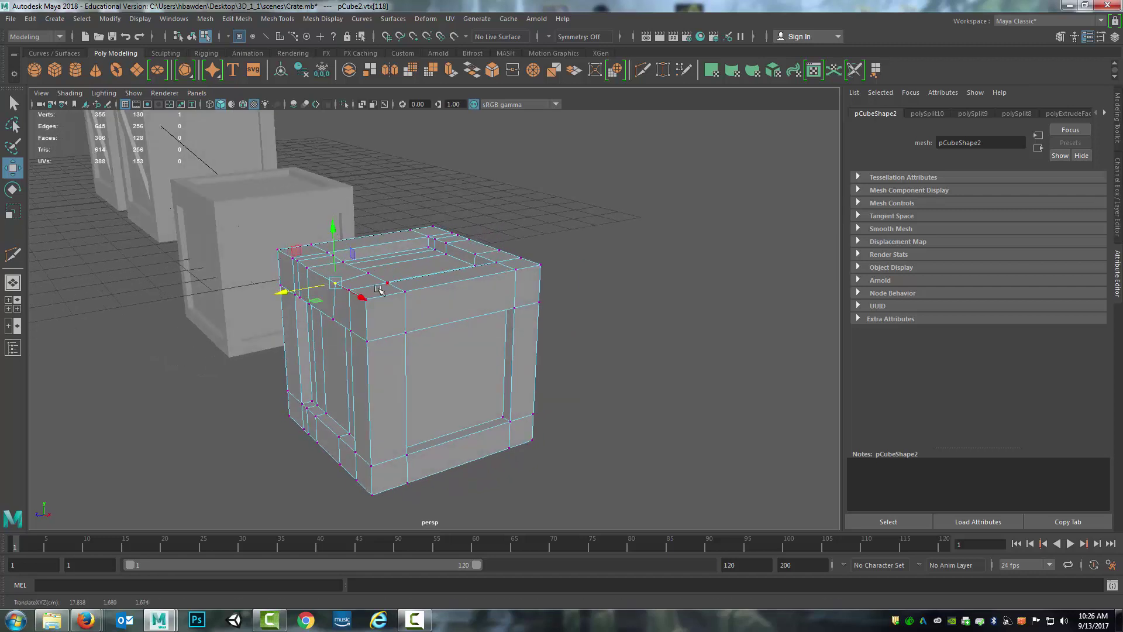
right_click_drag(379, 289, 422, 257)
left_click_drag(531, 263, 275, 351, "alt")
Insert three vertical edge loops with Multi-Cut across the mitred crate's front and top to divide its panels
left_click(141, 283)
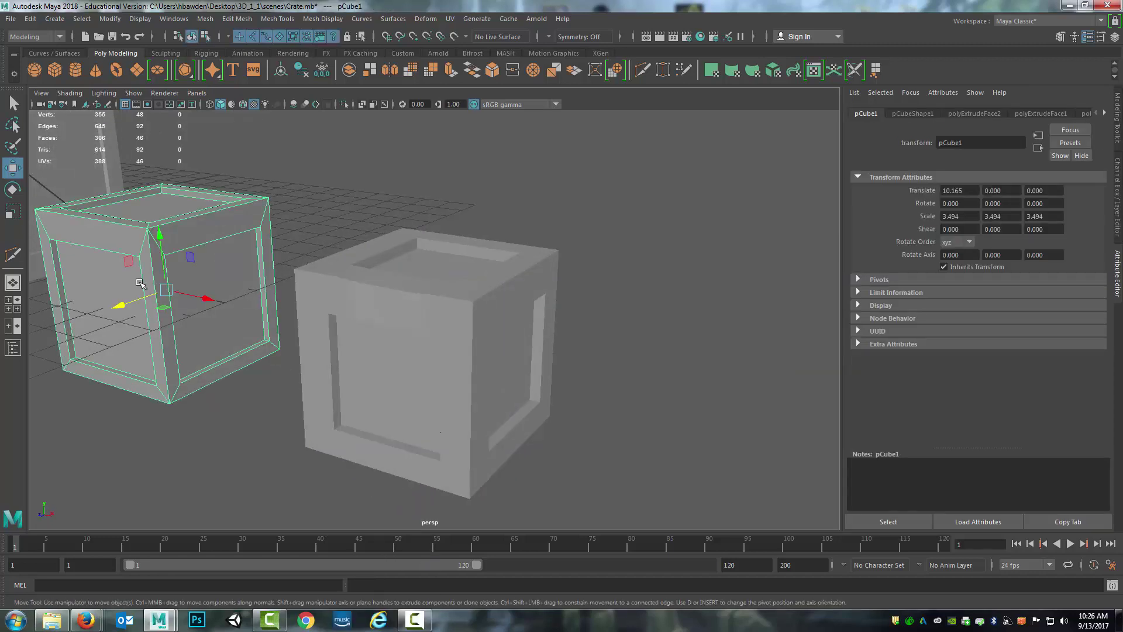
middle_click_drag(140, 283, 327, 331, "alt")
left_click_drag(327, 330, 391, 378, "alt")
middle_click_drag(391, 379, 362, 350, "alt")
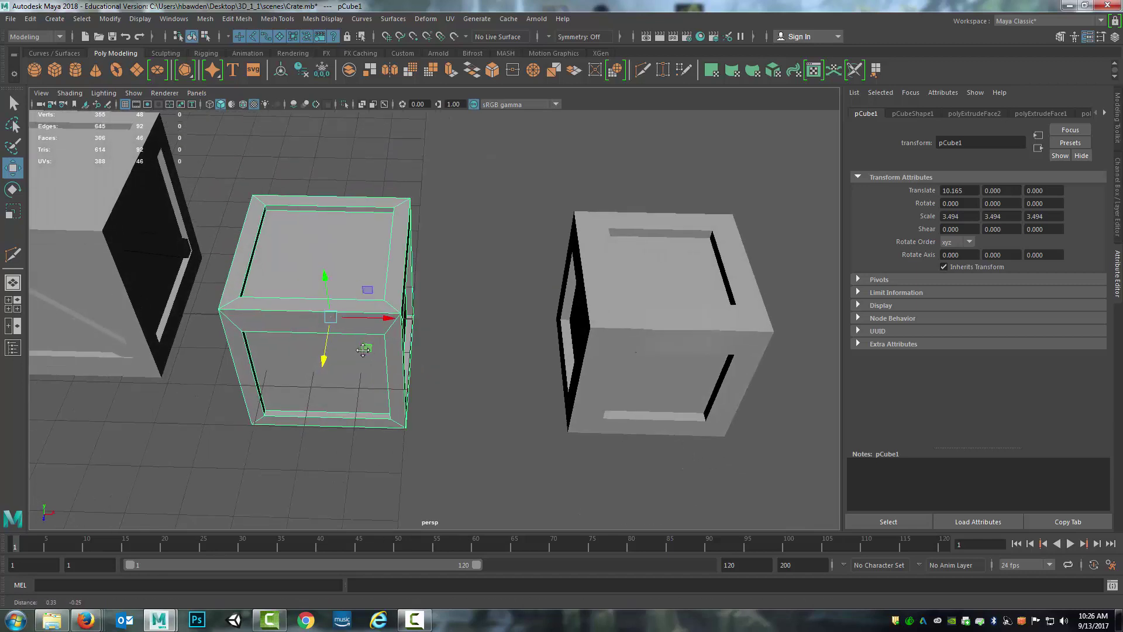
left_click_drag(362, 349, 416, 241, "alt")
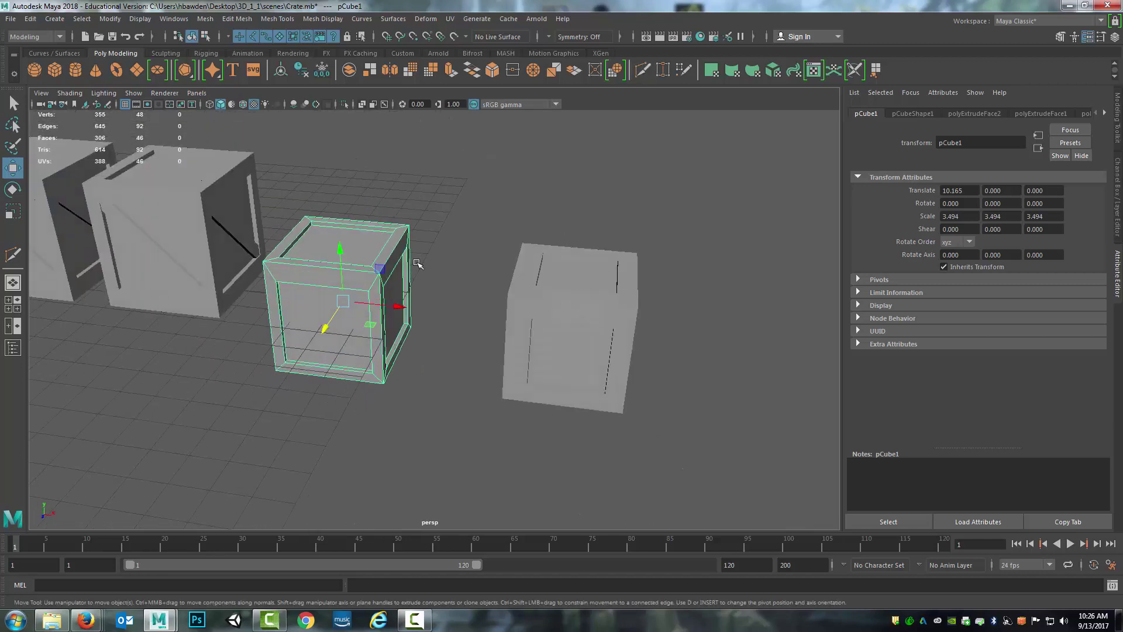
key("ctrl+shift+x")
left_click(300, 268, "ctrl")
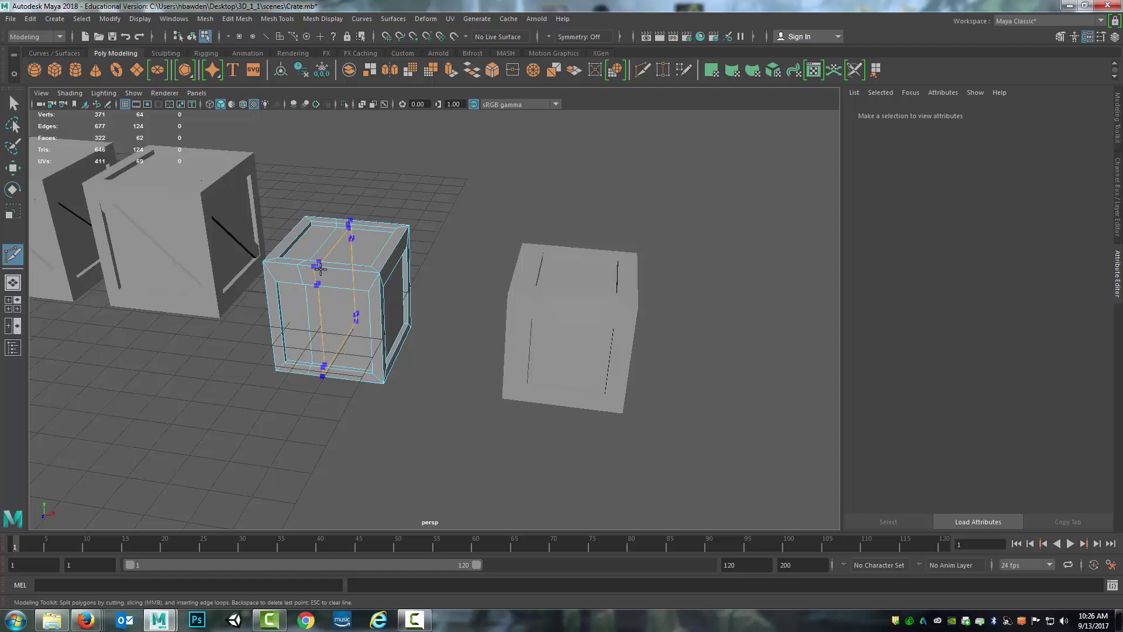
left_click(375, 240, "ctrl")
left_click_drag(375, 239, 188, 165, "alt")
key("q")
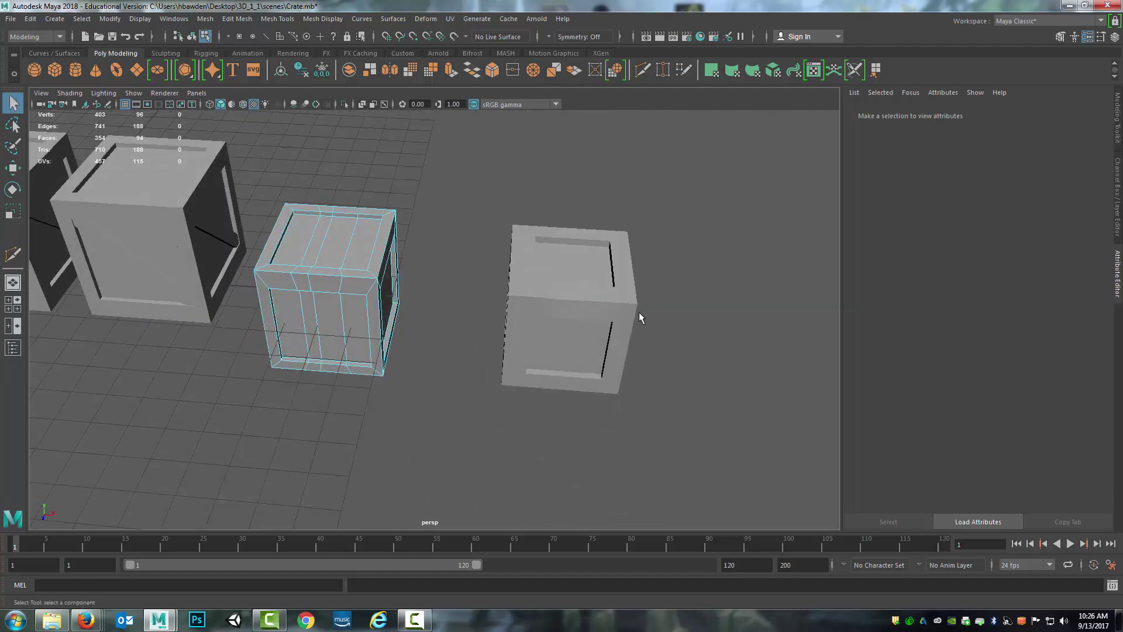
Examine the edge loops on the mitred crate beside the square-cornered and braced crates
left_click_drag(559, 299, 431, 283, "alt")
left_click(569, 297)
middle_click_drag(431, 282, 328, 295, "alt")
left_click_drag(328, 296, 348, 336, "alt")
left_click(261, 299)
scroll(315, 373, "down", 5)
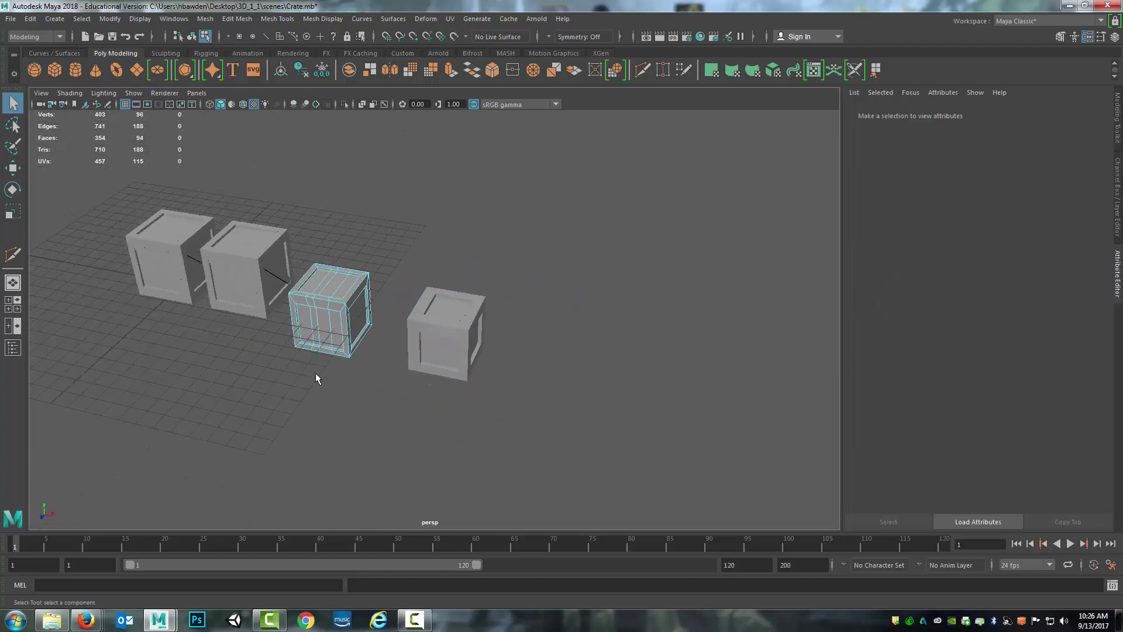
middle_click_drag(315, 373, 367, 356, "alt")
left_click_drag(367, 356, 401, 314, "alt")
Delete the duplicated braced crate and both panelled crates, keeping only the original braced crate
right_click_drag(402, 314, 575, 246)
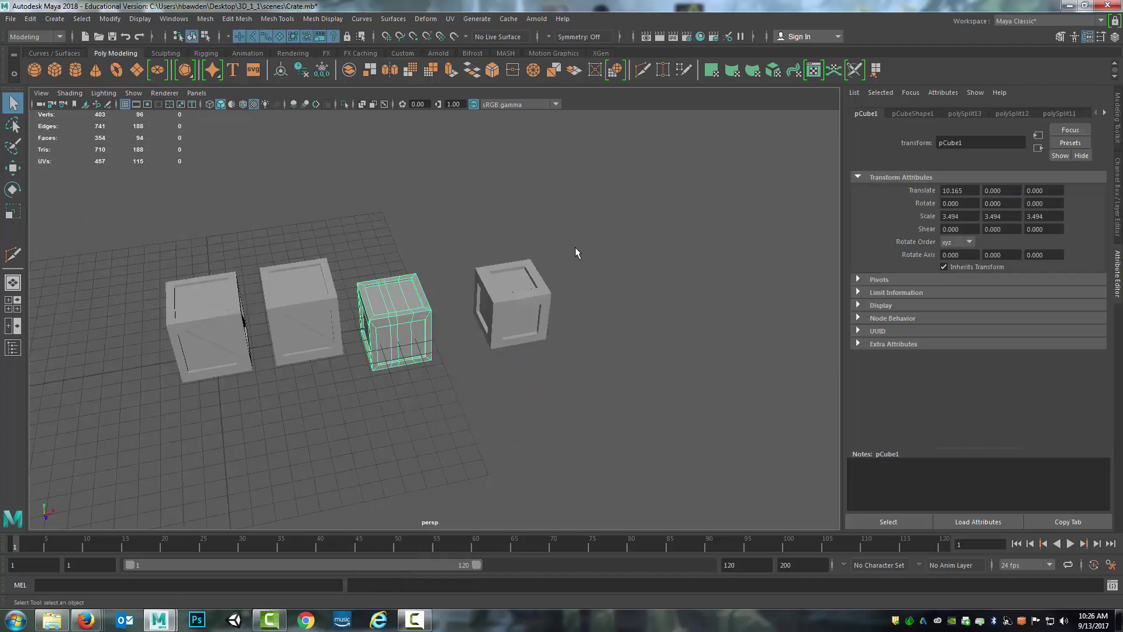
left_click_drag(314, 375, 314, 381)
key("Delete")
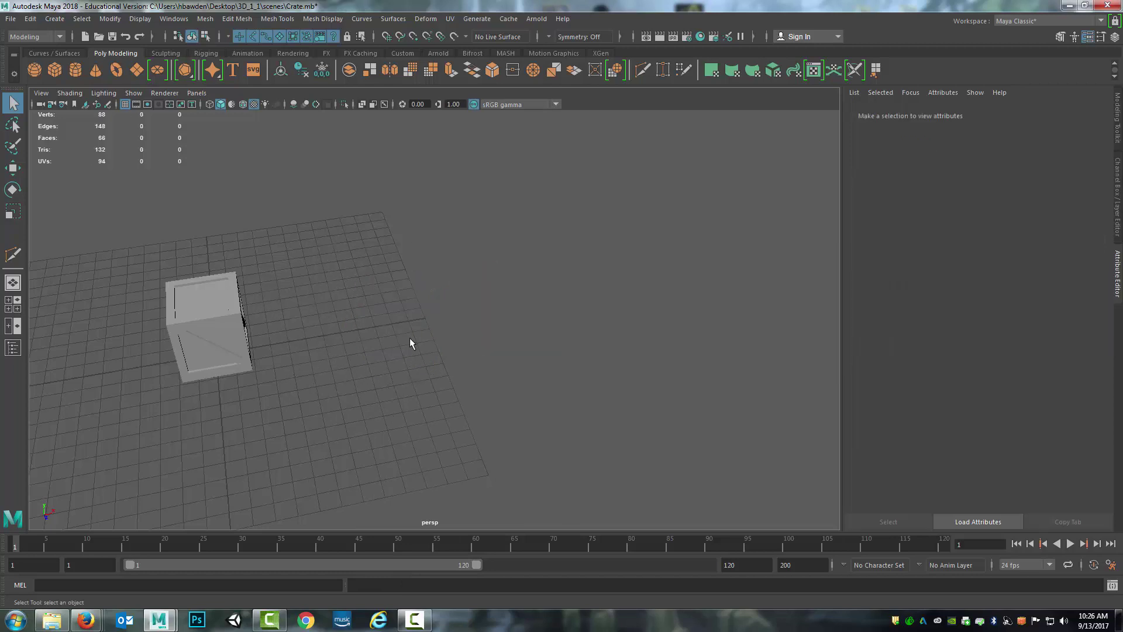
Select the original braced crate and examine its frame, diagonal braces, top and underside from all angles
middle_click_drag(315, 322, 388, 318, "alt")
left_click_drag(388, 318, 451, 409, "alt")
left_click(412, 304)
scroll(451, 327, "up", 3)
scroll(465, 307, "up", 2)
scroll(414, 387, "up", 2)
scroll(414, 387, "down", 3)
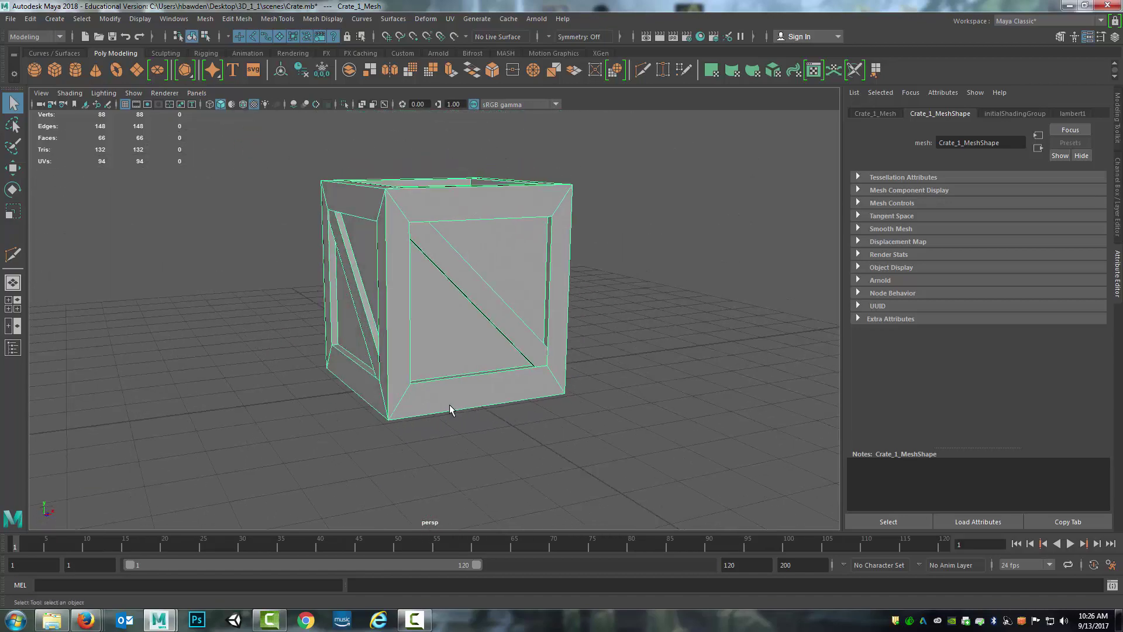
left_click_drag(403, 200, 329, 195, "alt")
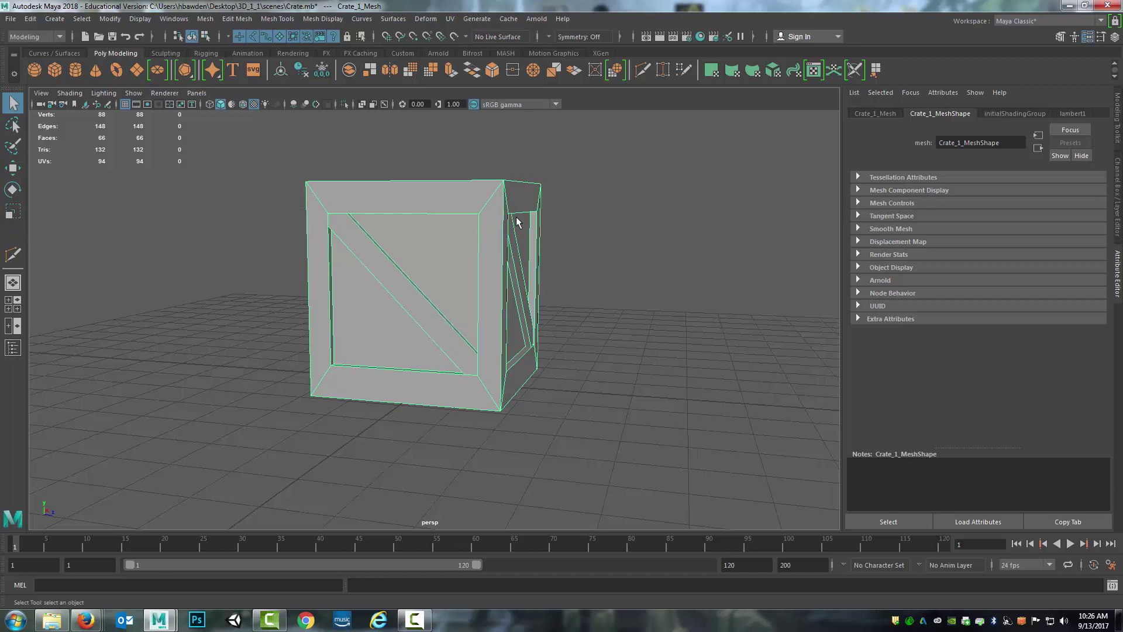
left_click_drag(517, 221, 497, 260, "alt")
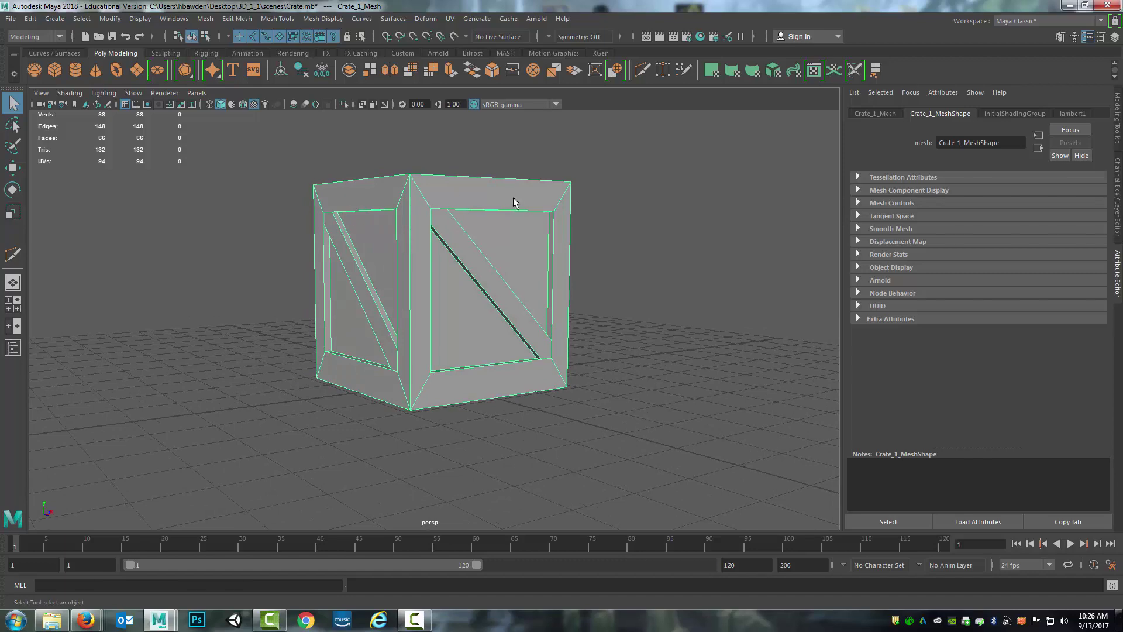
left_click_drag(514, 203, 424, 298, "alt")
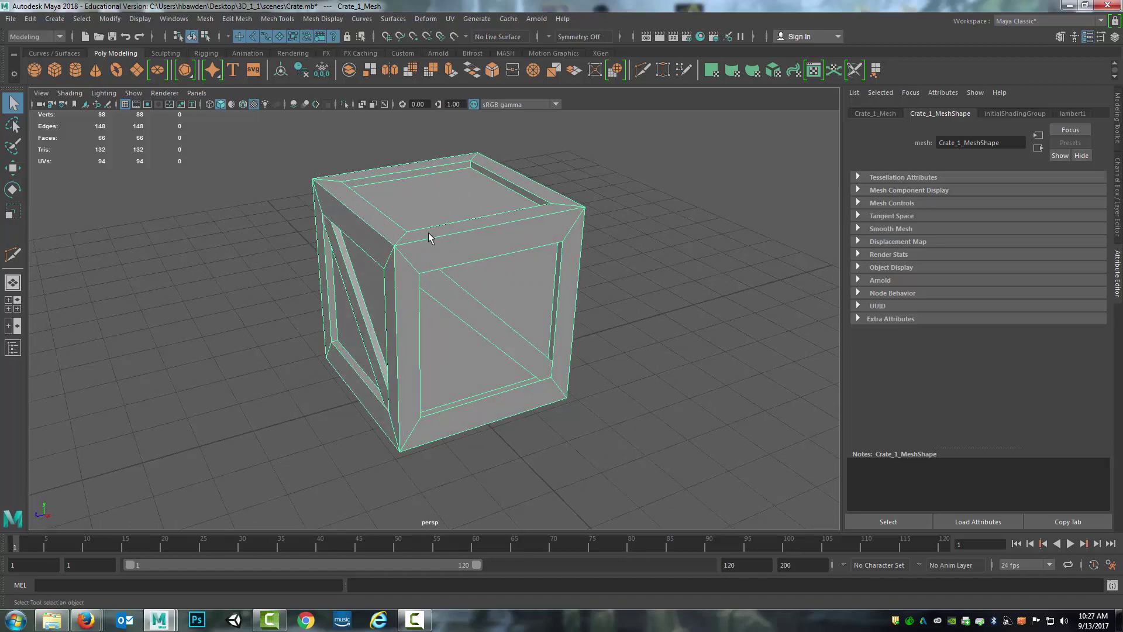
left_click_drag(298, 255, 505, 250, "alt")
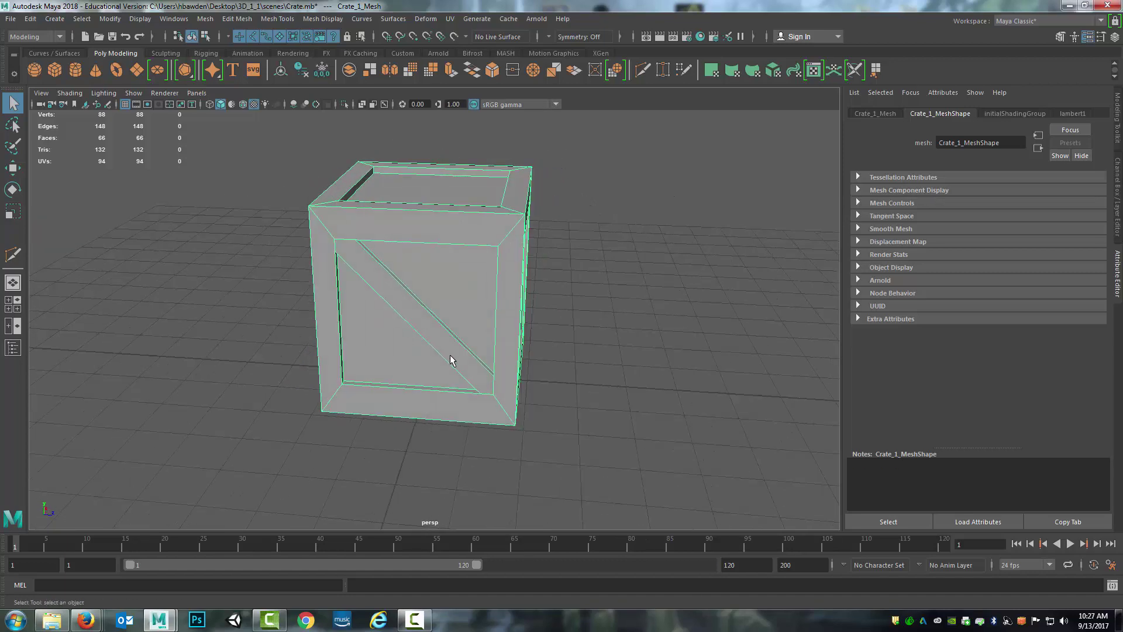
left_click_drag(459, 318, 349, 240, "alt")
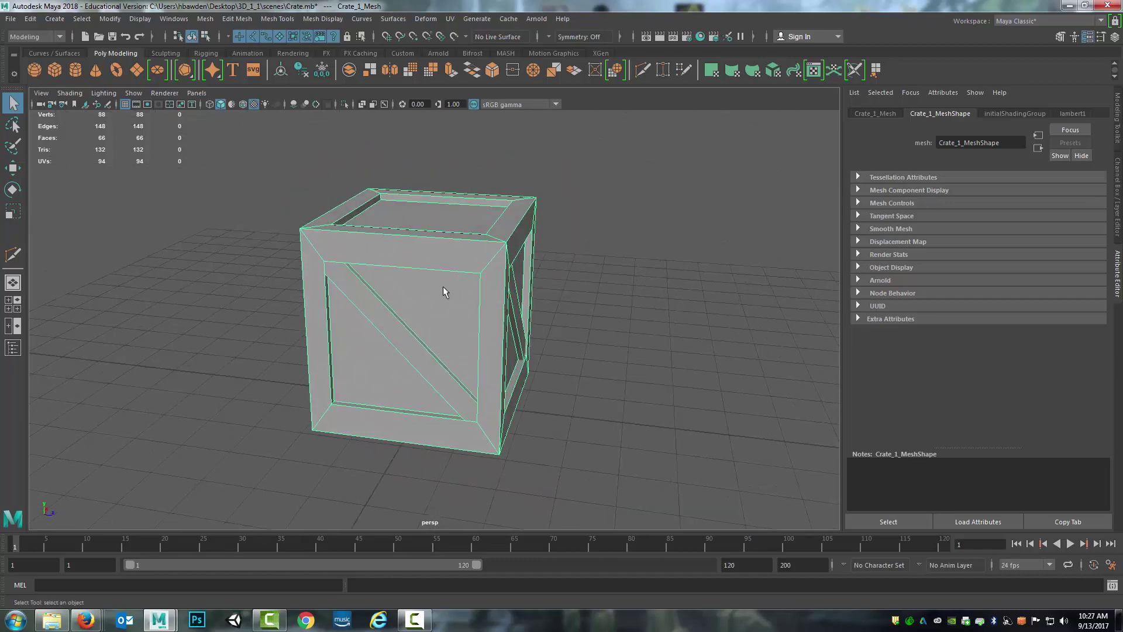
left_click_drag(401, 298, 359, 300, "alt")
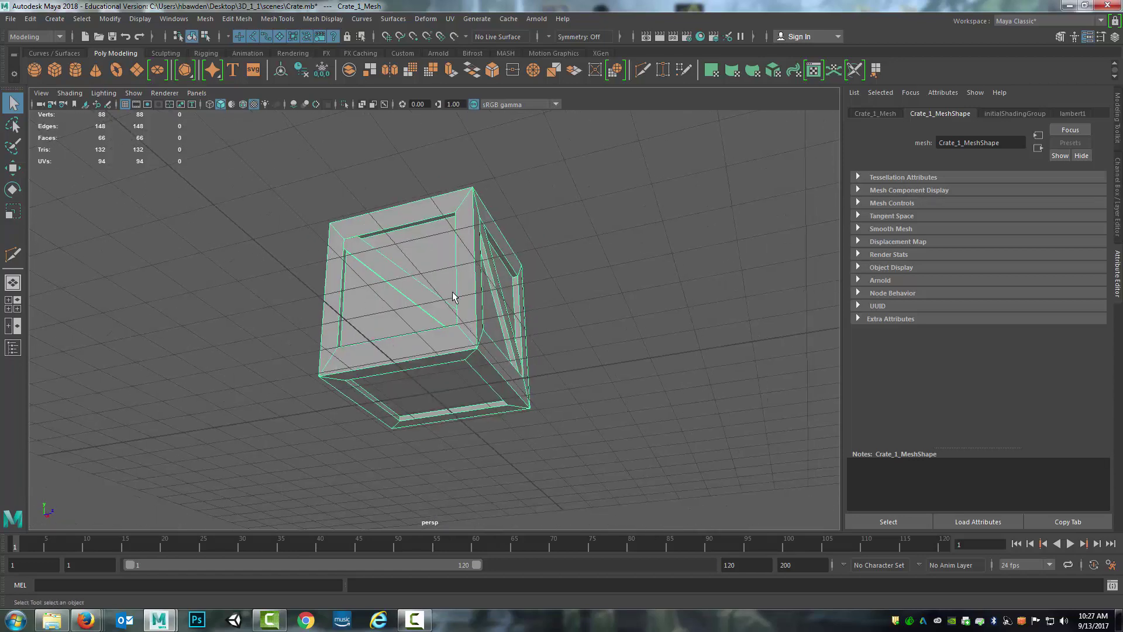
left_click_drag(393, 253, 477, 286, "alt")
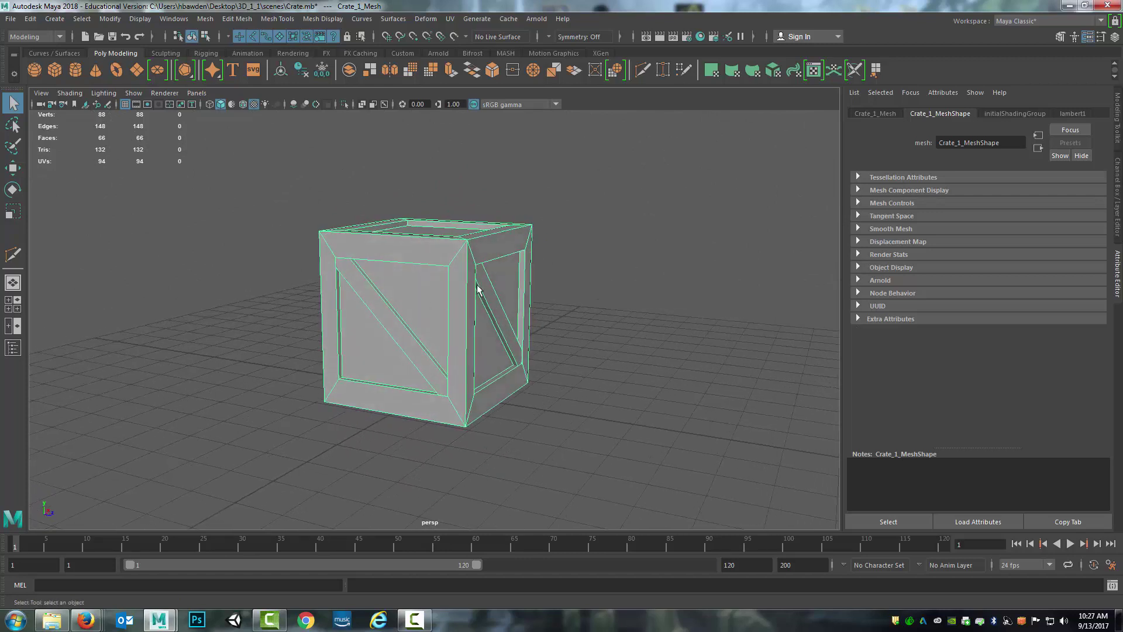